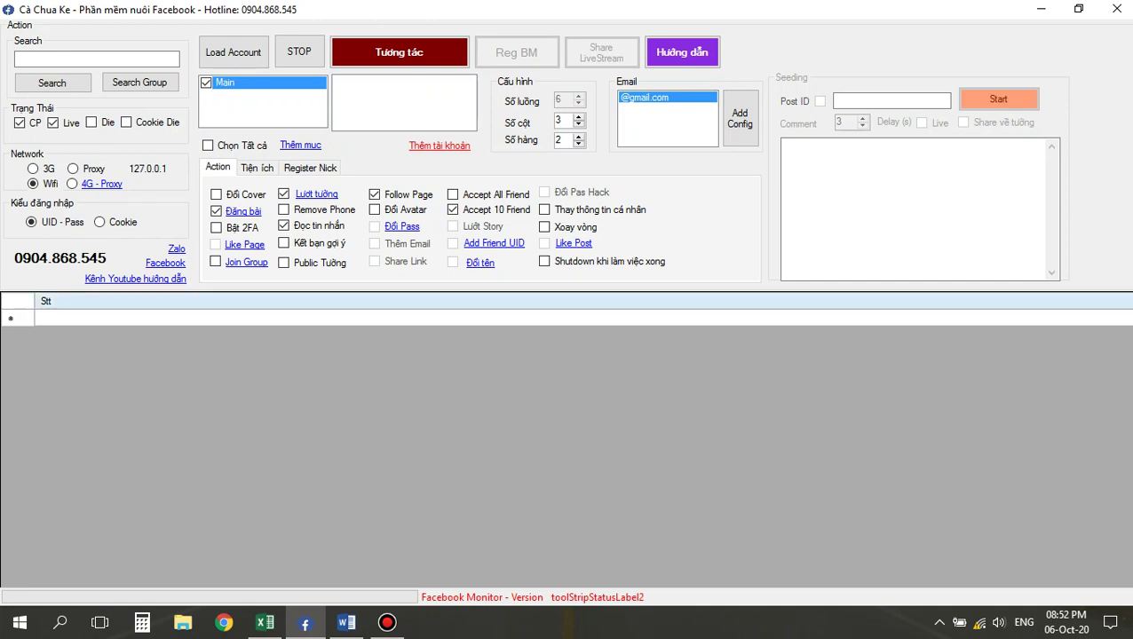
Open the single-account form and paste the UID copied from spreadsheet cell E1 into UID.
left_click(533, 317)
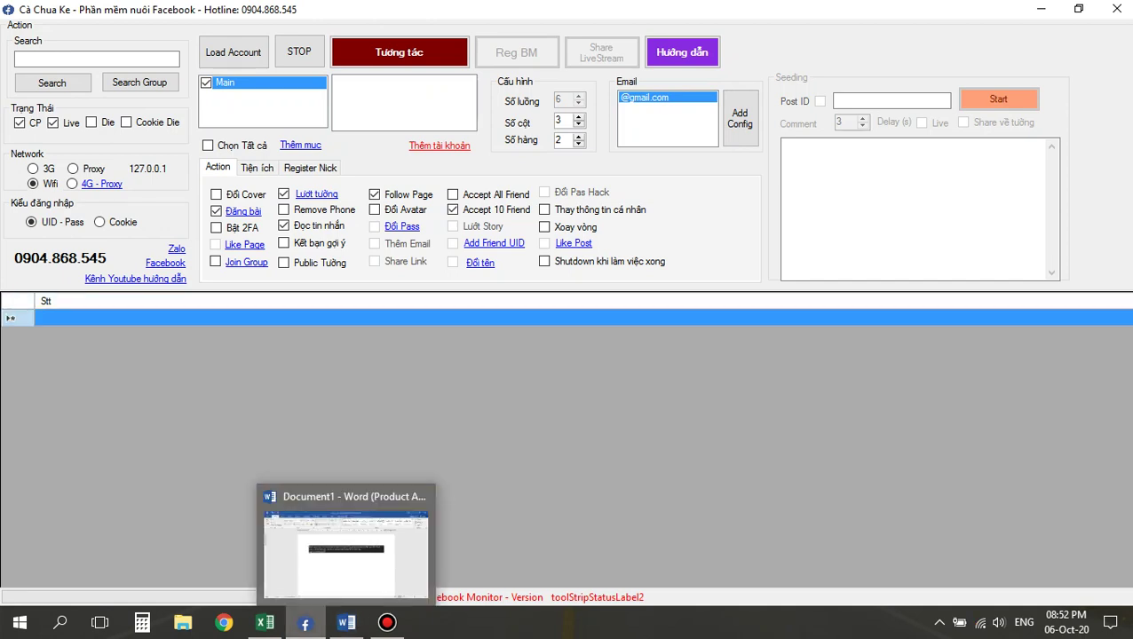
left_click(264, 622)
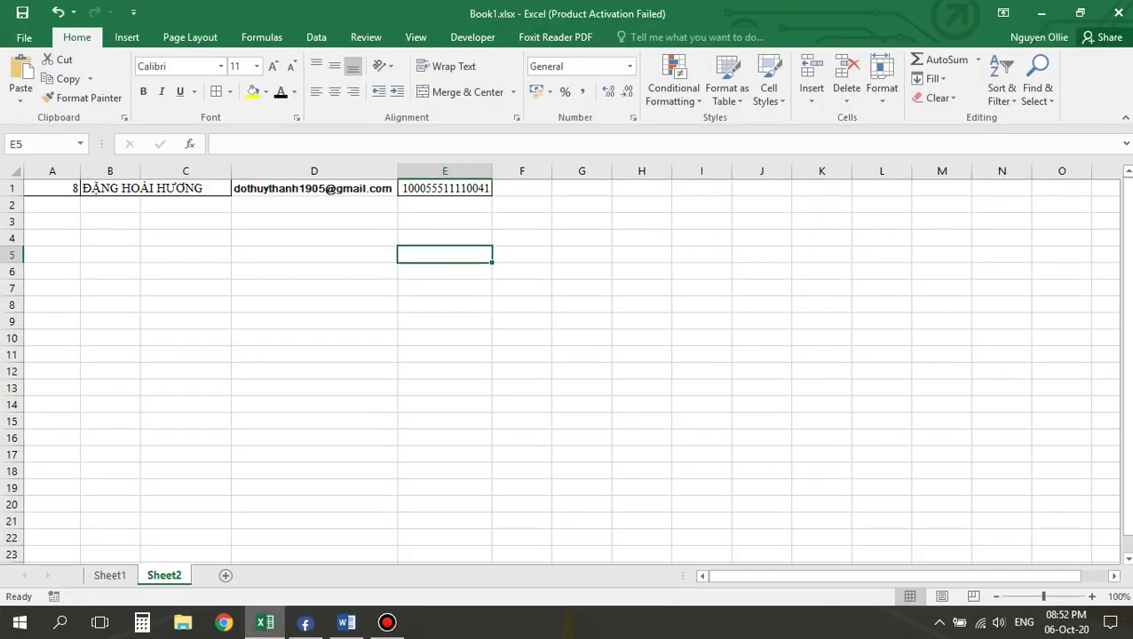
key("alt+Tab")
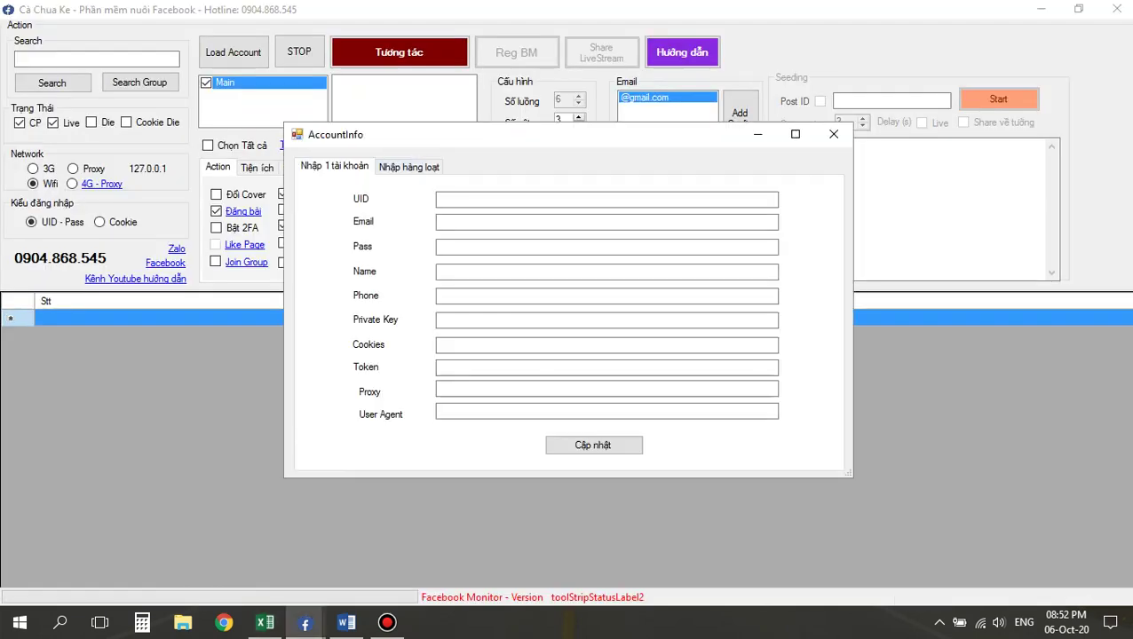
left_click(437, 198)
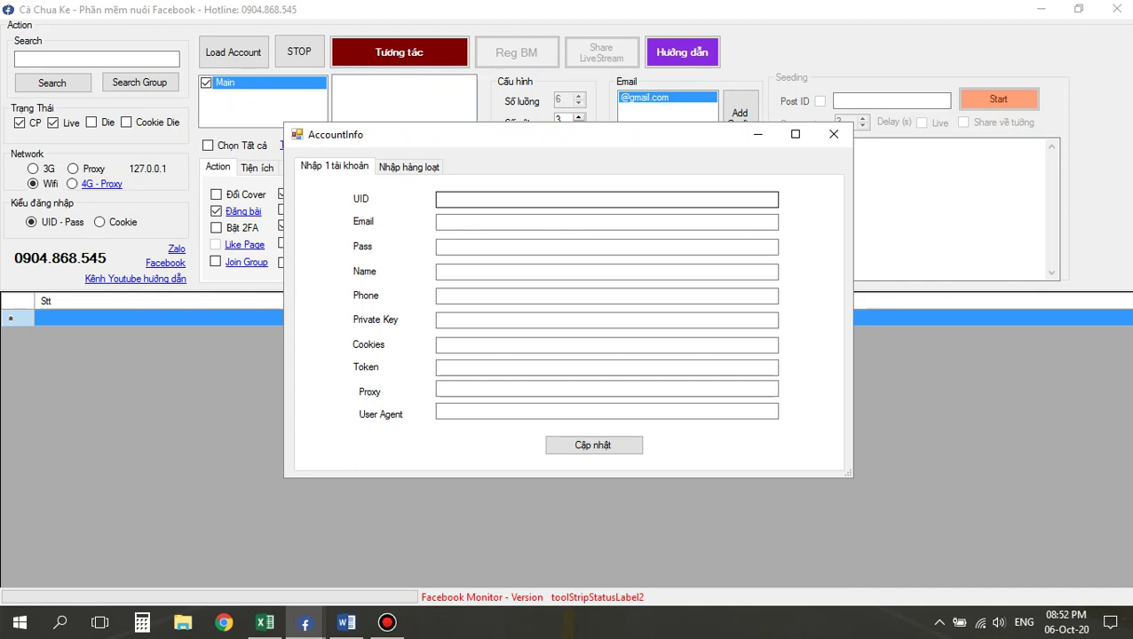
left_click(305, 623)
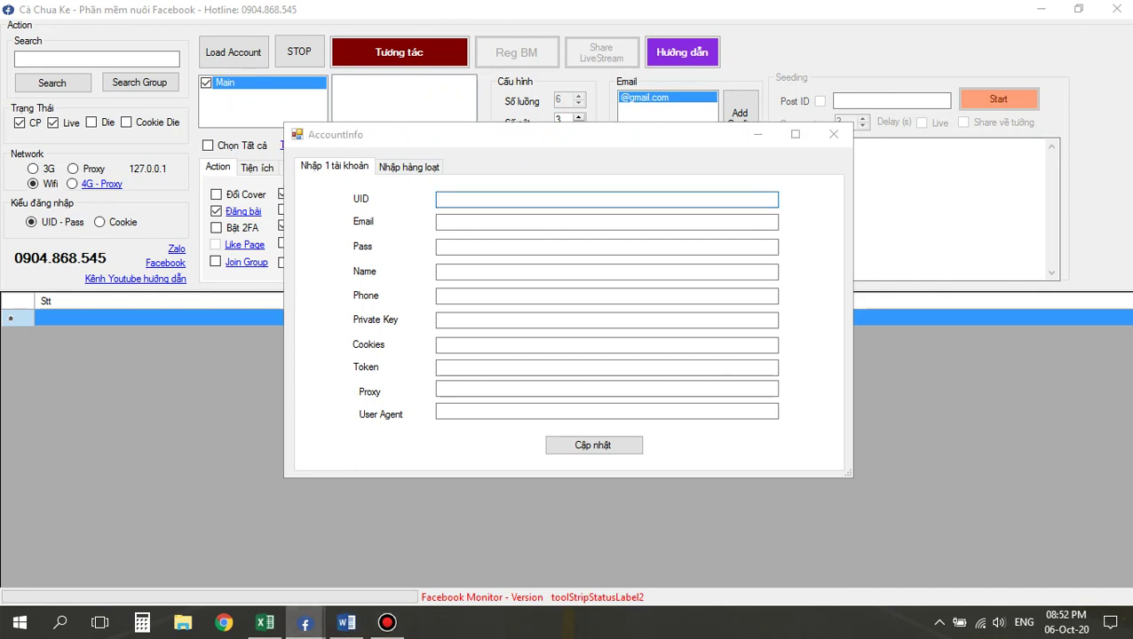
left_click(265, 622)
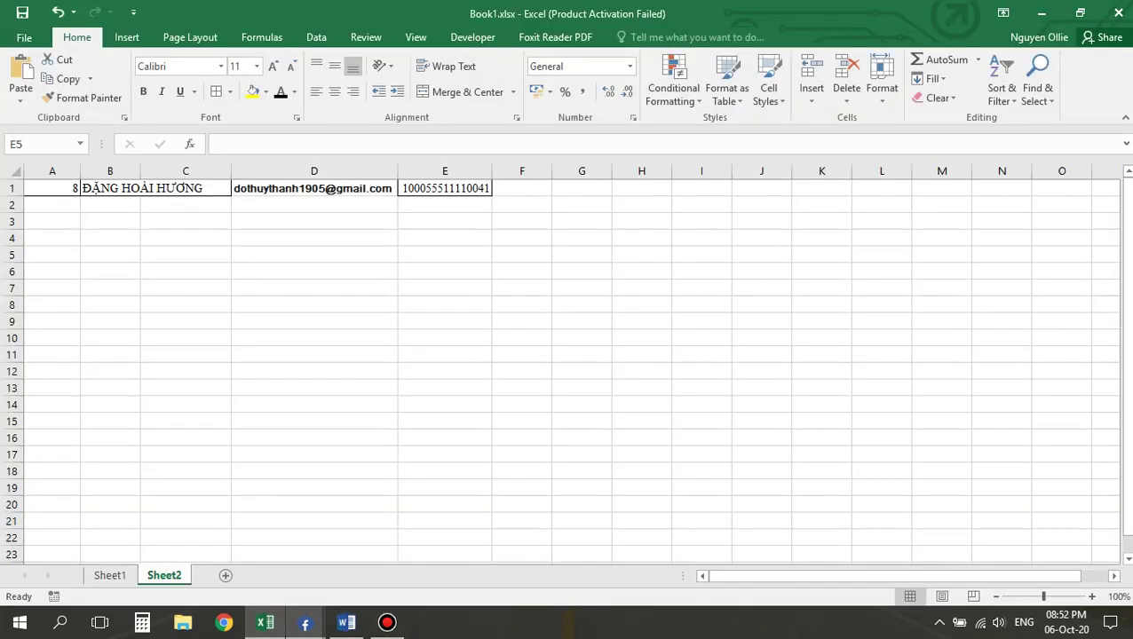
left_click(445, 188)
double_click(267, 144)
key("ctrl+c")
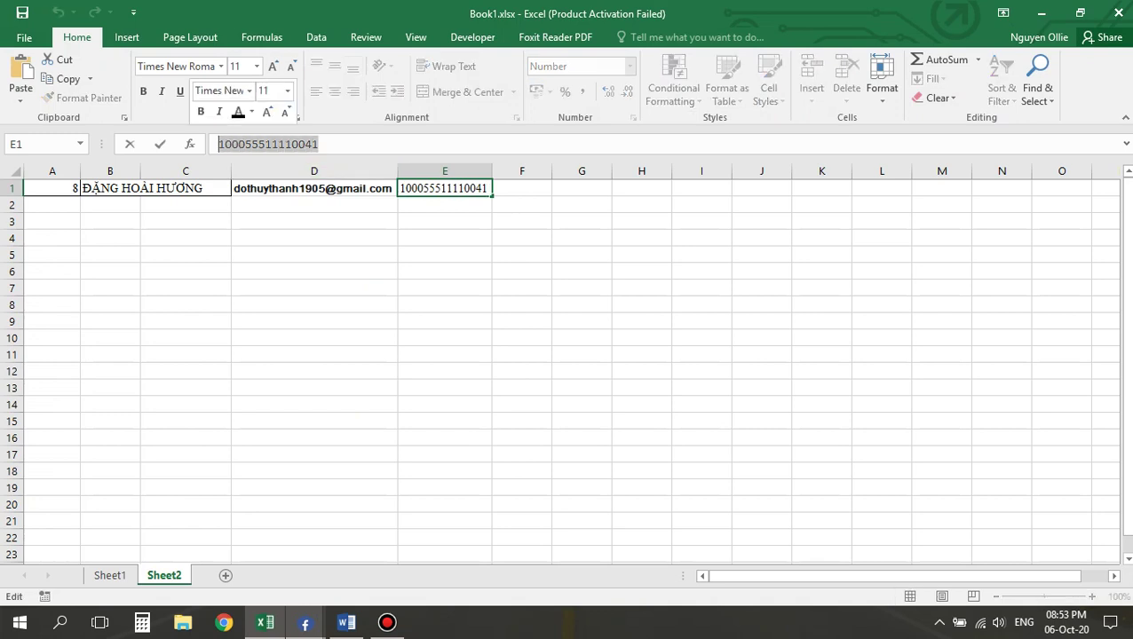
key("alt+Tab")
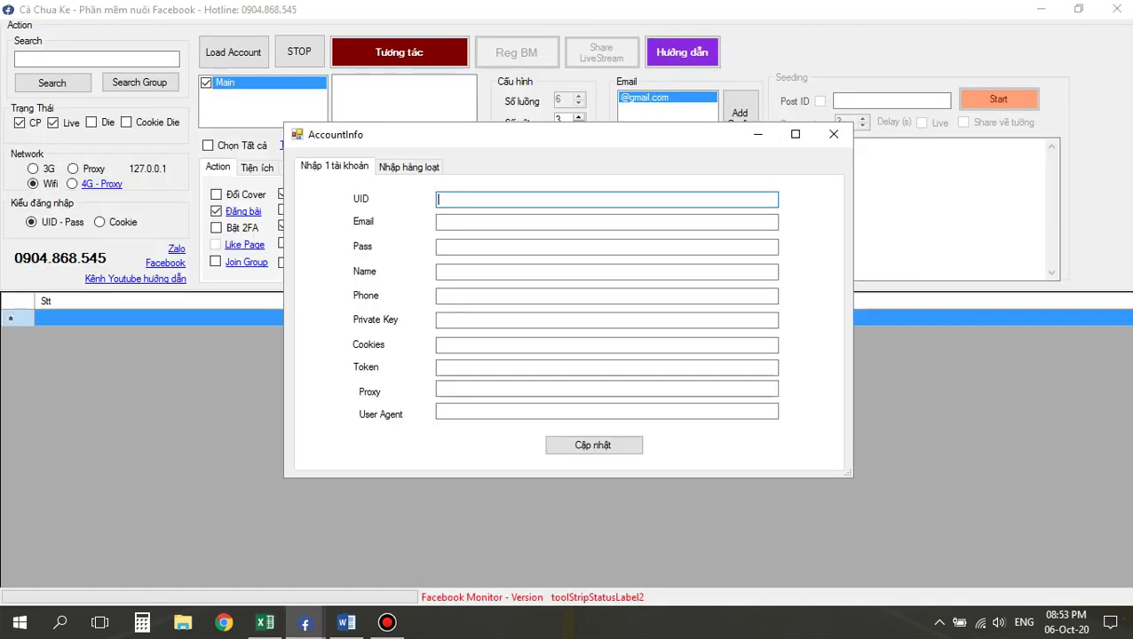
key("ctrl+v")
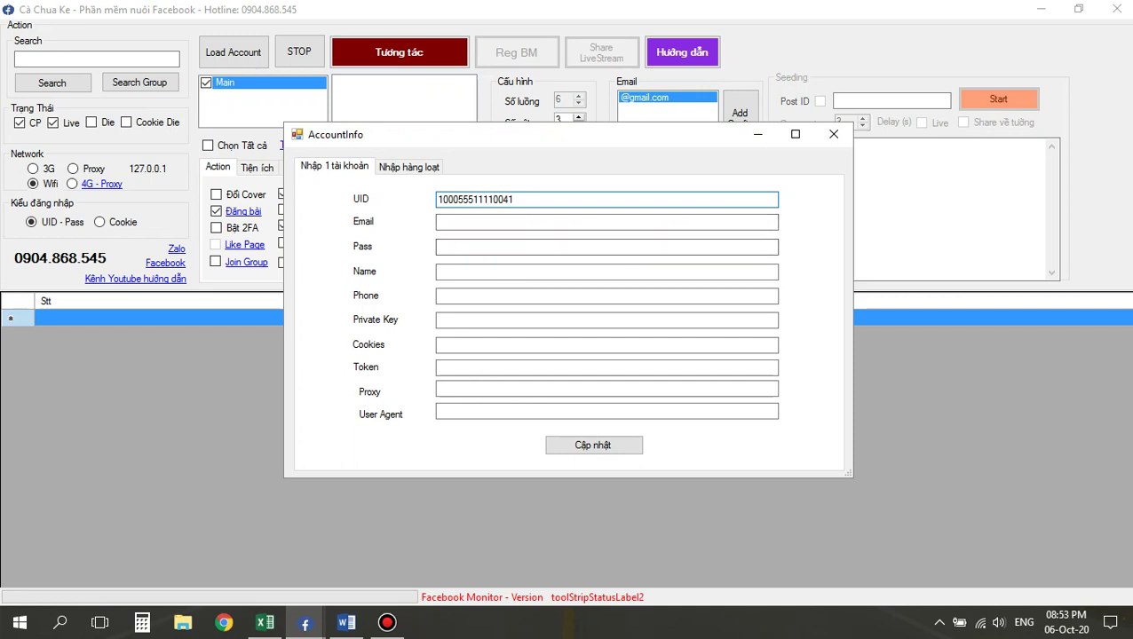
Copy the e-mail from spreadsheet cell D1 and paste it into the Email field.
left_click(607, 222)
key("alt+Tab")
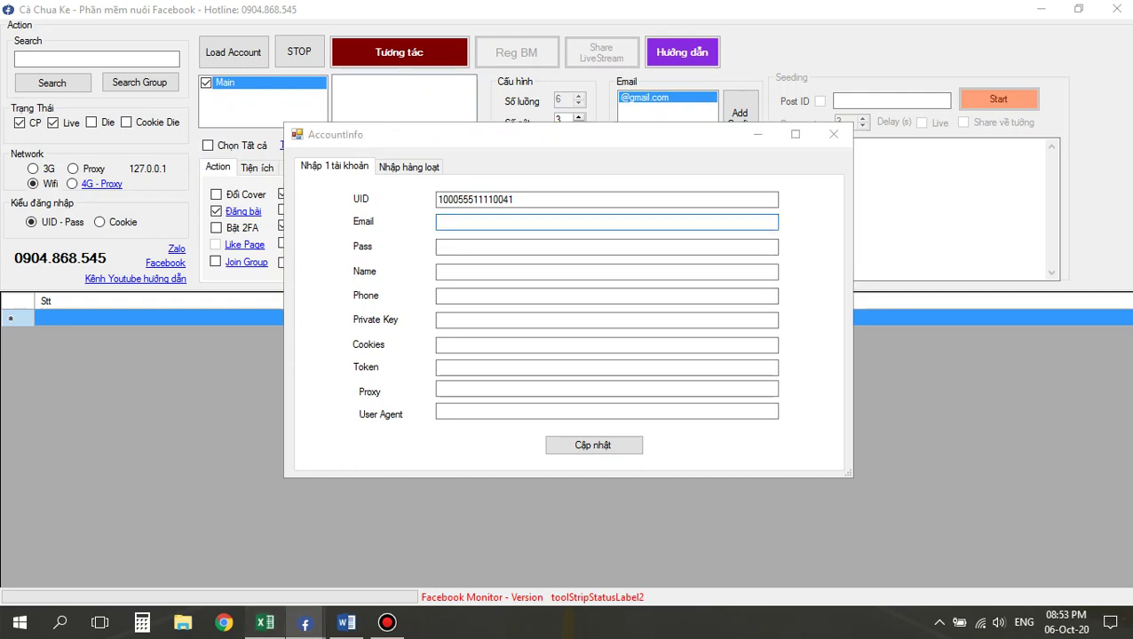
key("Left")
key("ctrl+c")
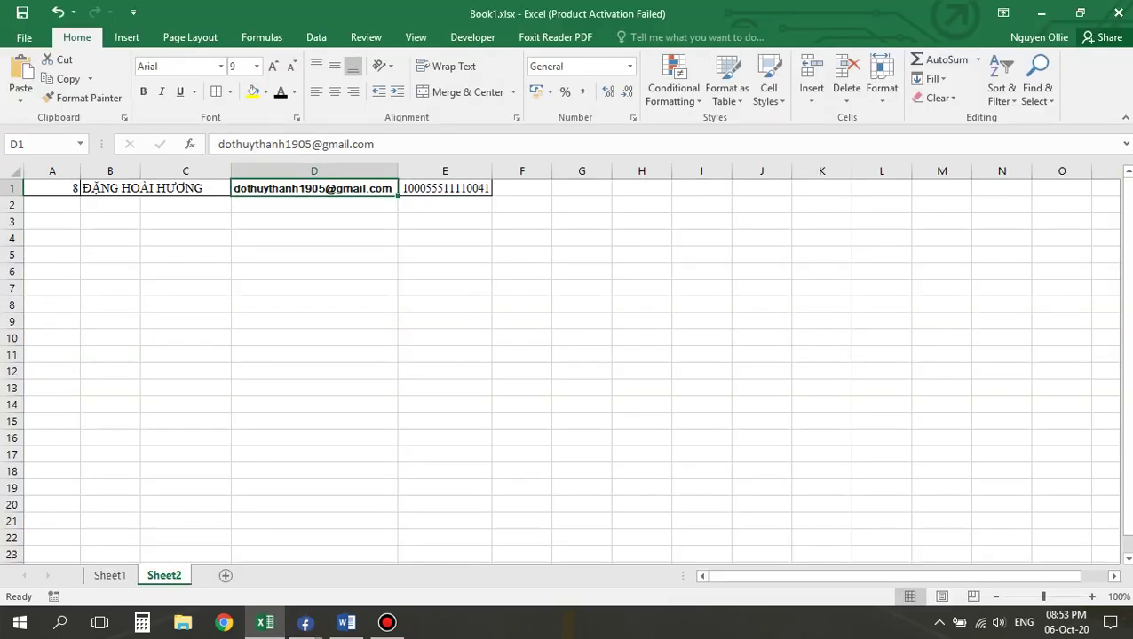
key("F2")
mouse_move(304, 622)
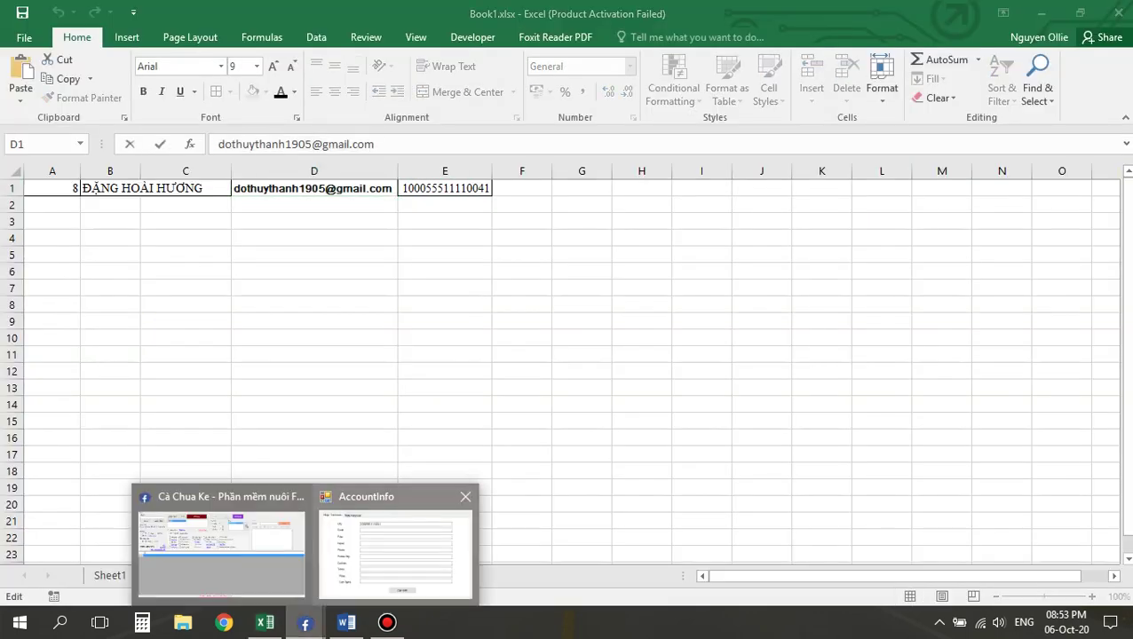
left_click(397, 543)
key("ctrl+v")
Type the account password into the Pass field.
left_click(607, 247)
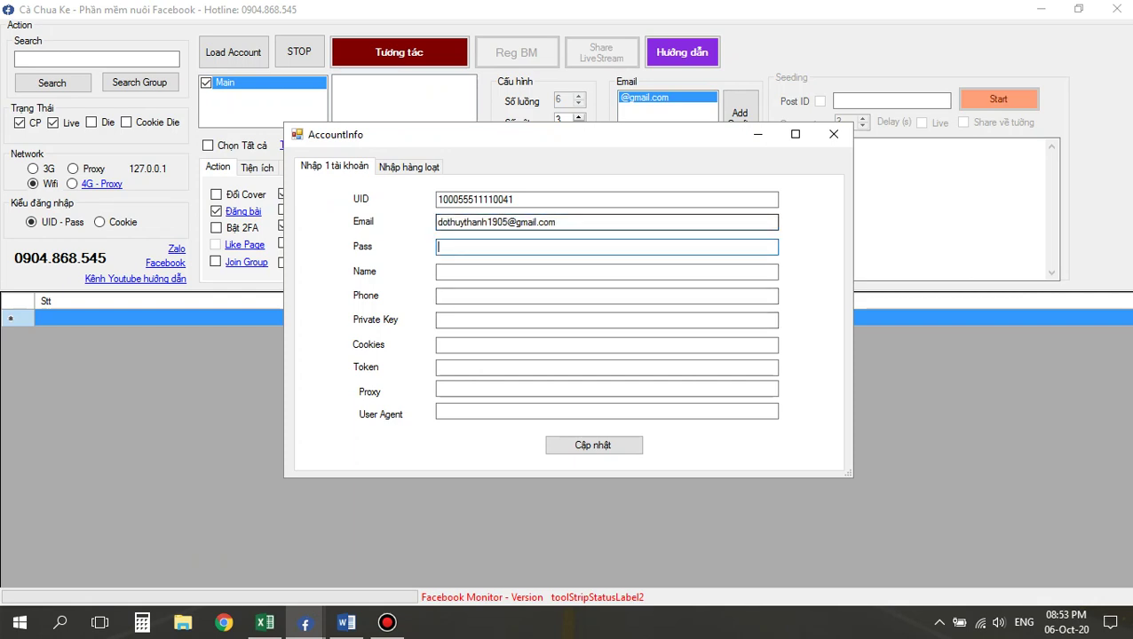
left_click(606, 296)
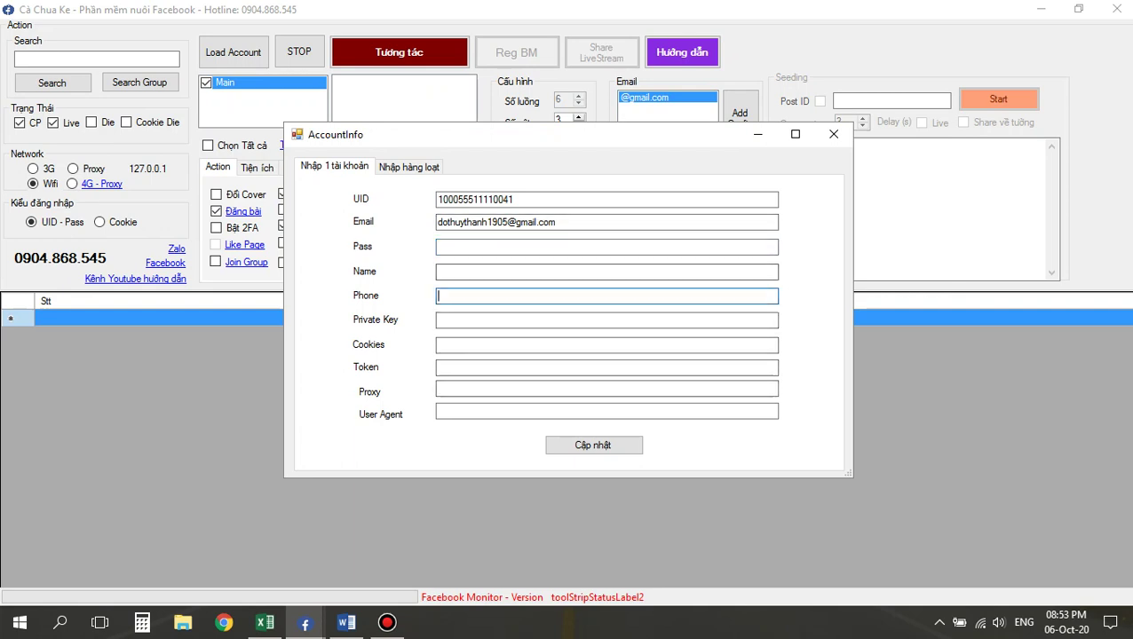
left_click(607, 246)
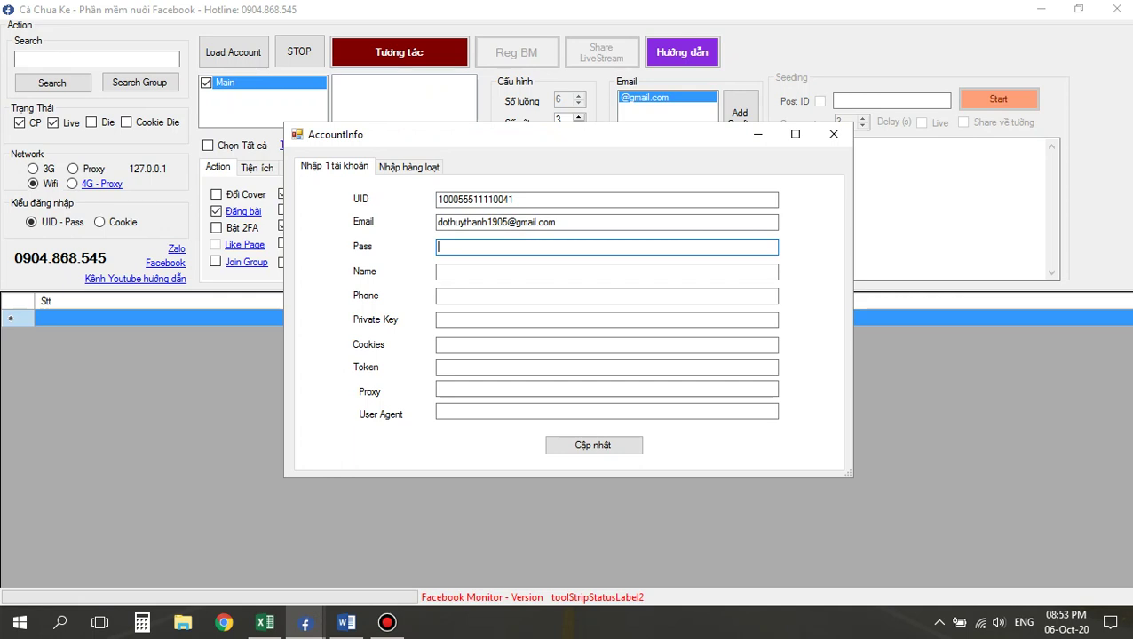
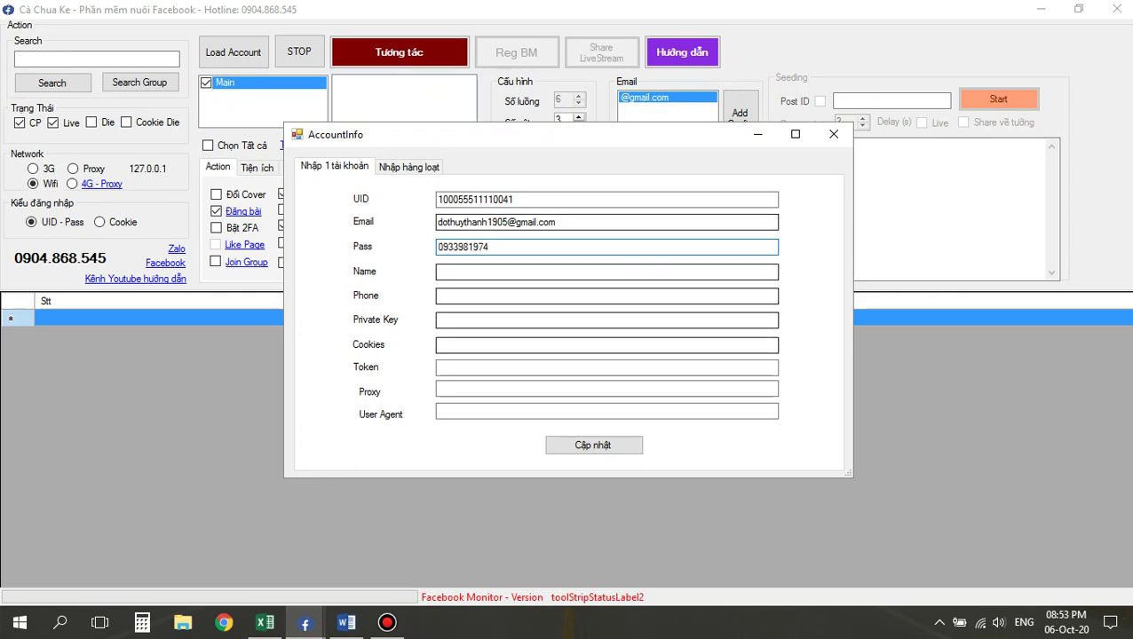
Copy the account name from spreadsheet cell B1 and paste it into the Name field.
left_click(607, 272)
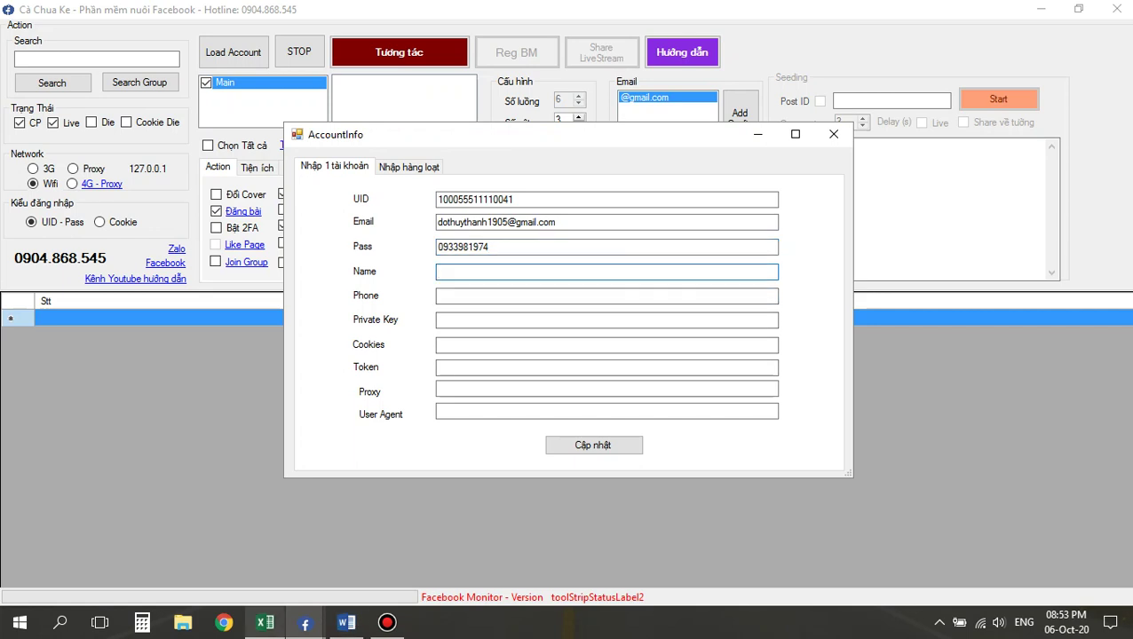
left_click(264, 622)
left_click(110, 188)
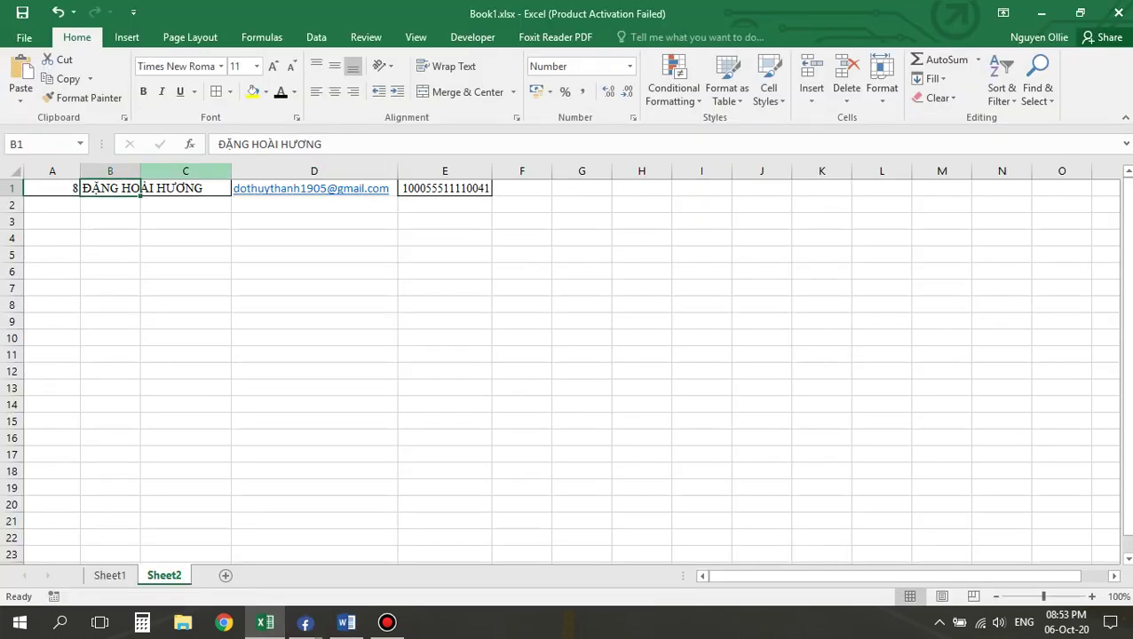
left_click(251, 143)
triple_click(252, 144)
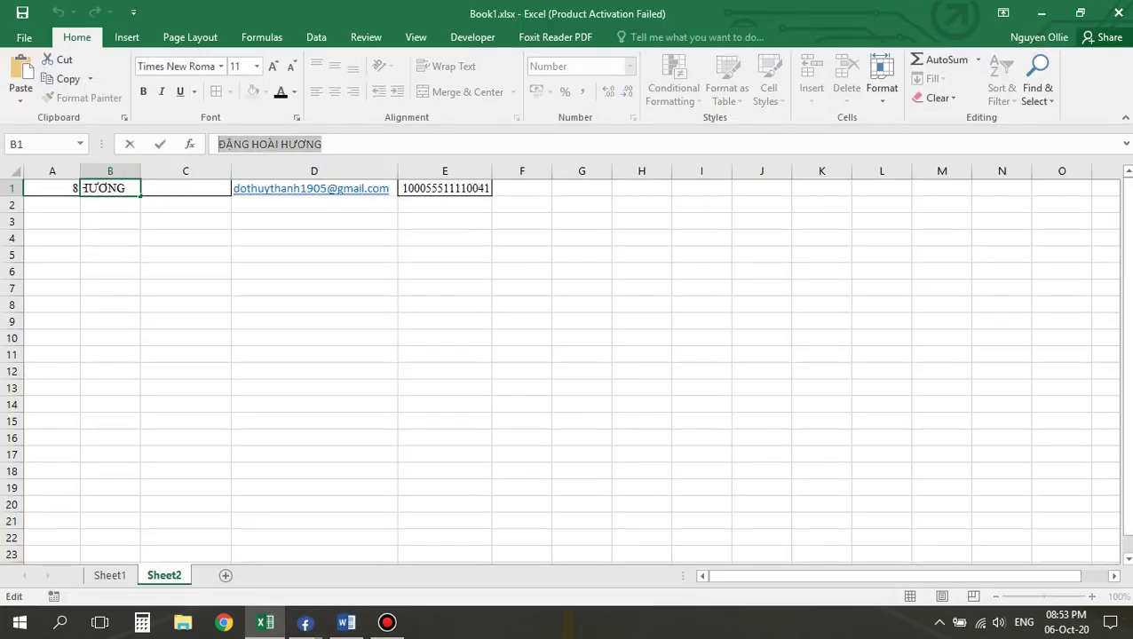
left_click(304, 622)
left_click(395, 551)
left_click(606, 272)
key("ctrl+v")
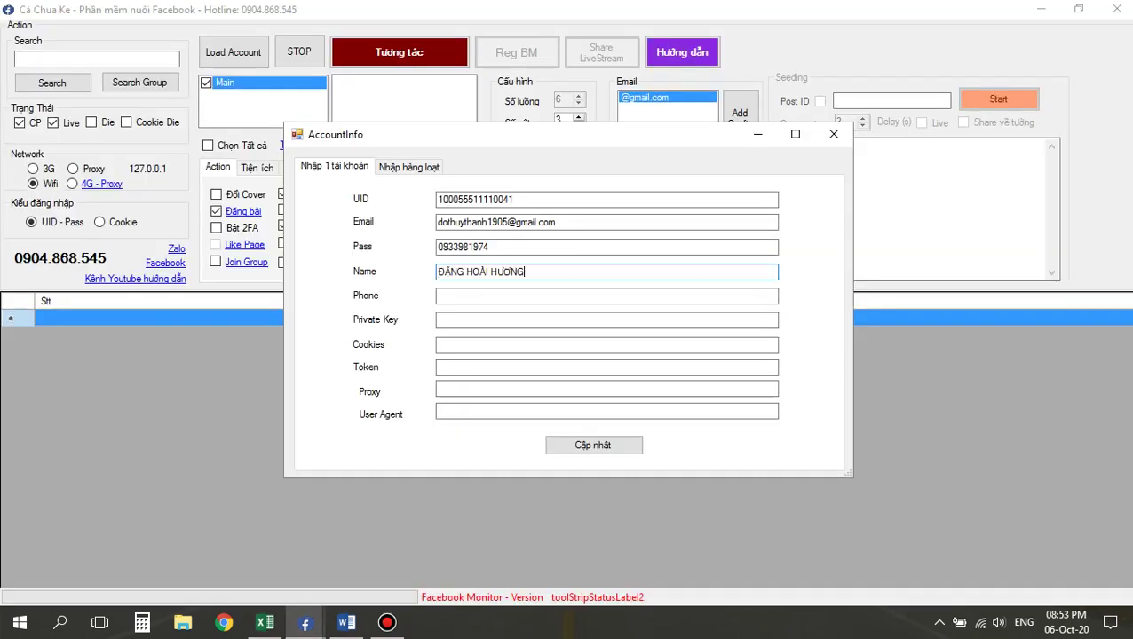
Check the Wi-Fi network list, then press Enter to save the account as Live under Main.
left_click(980, 622)
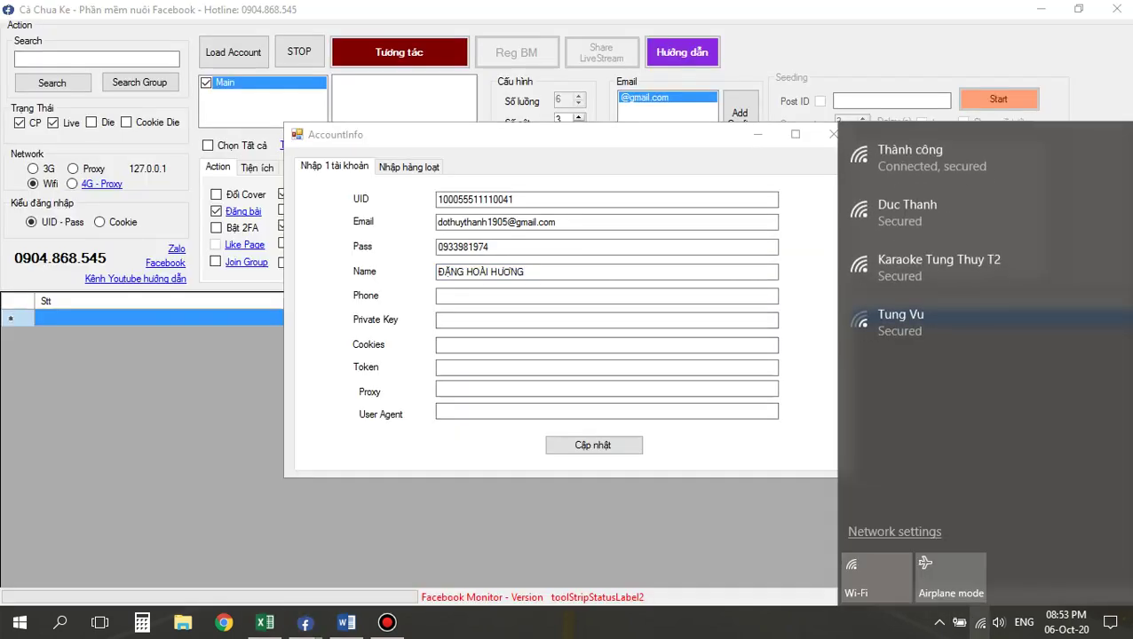
left_click(980, 622)
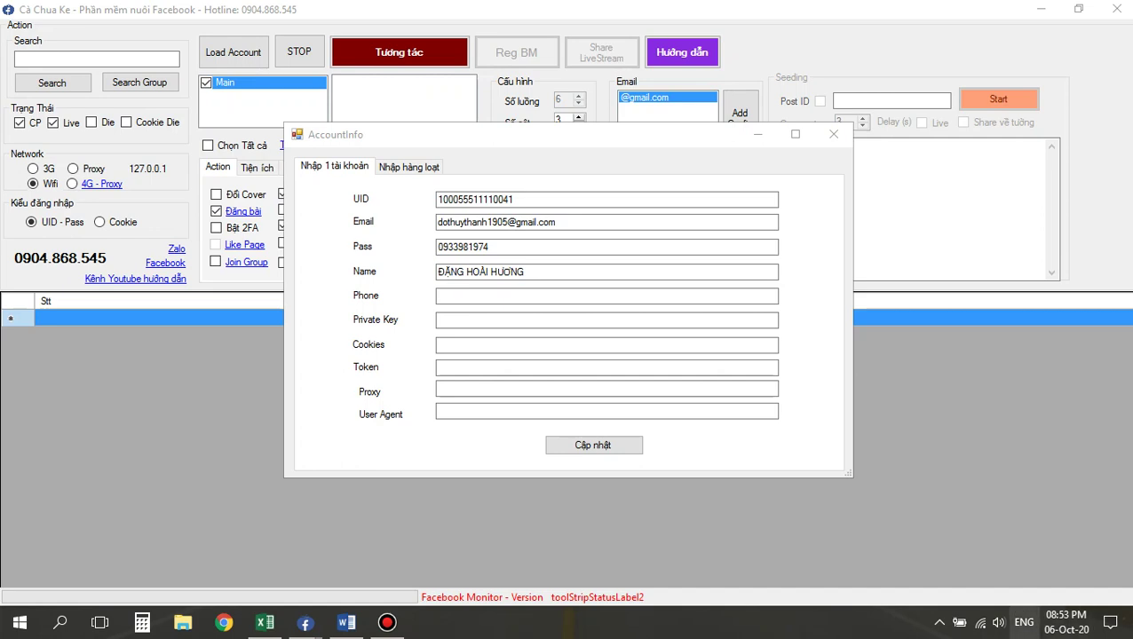
left_click(981, 622)
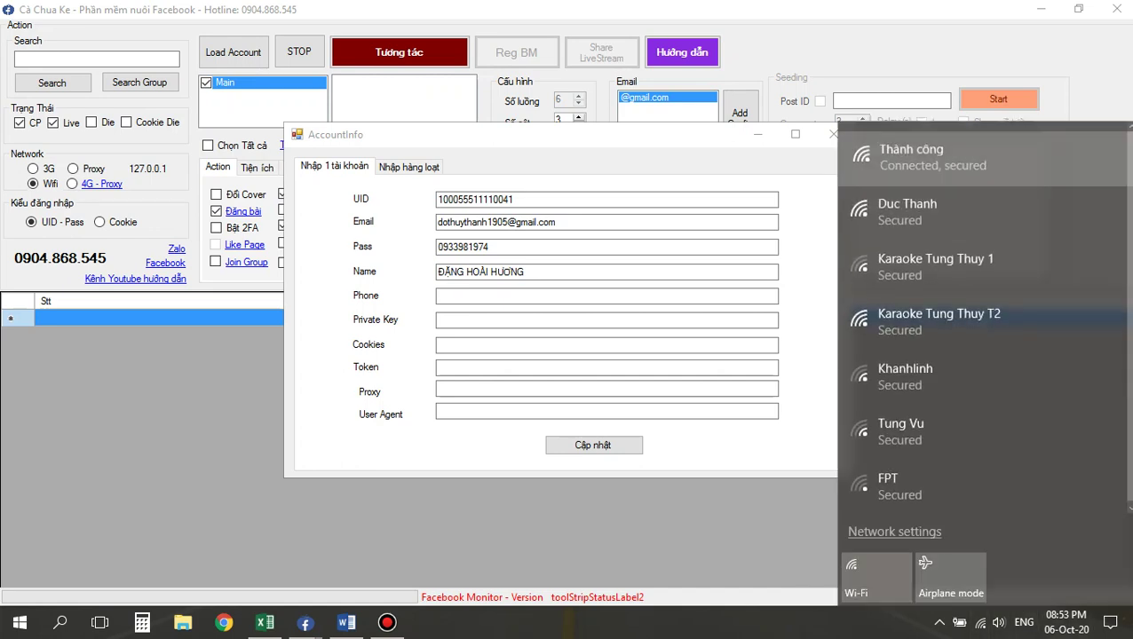
key("Escape")
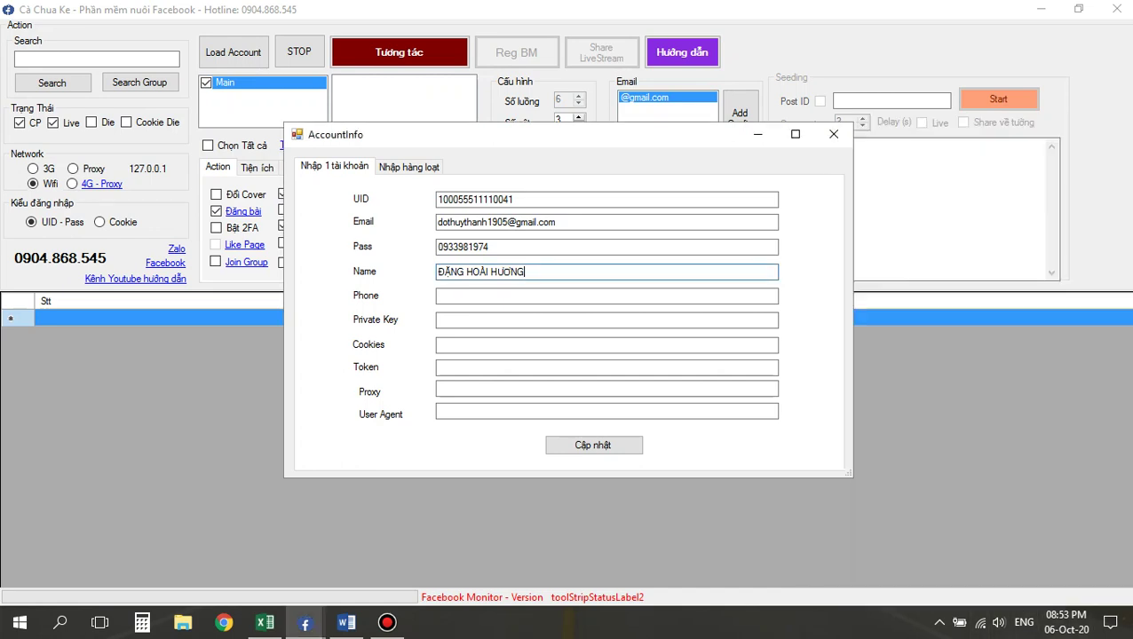
key("Return")
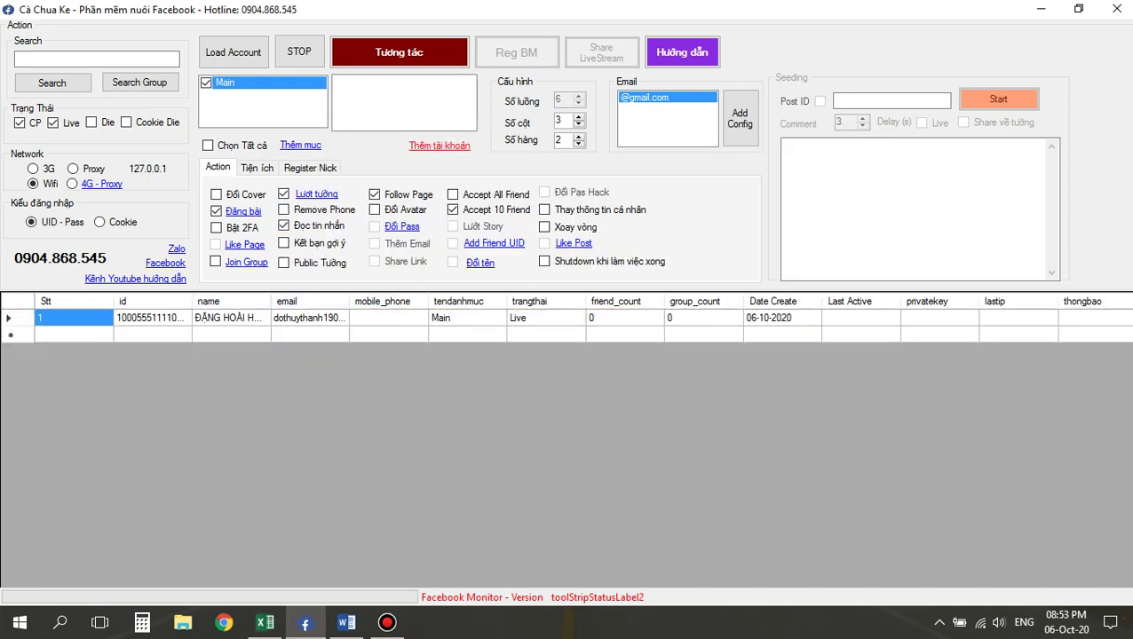
Paste the UID into the Search box to find the new account.
key("ctrl+v")
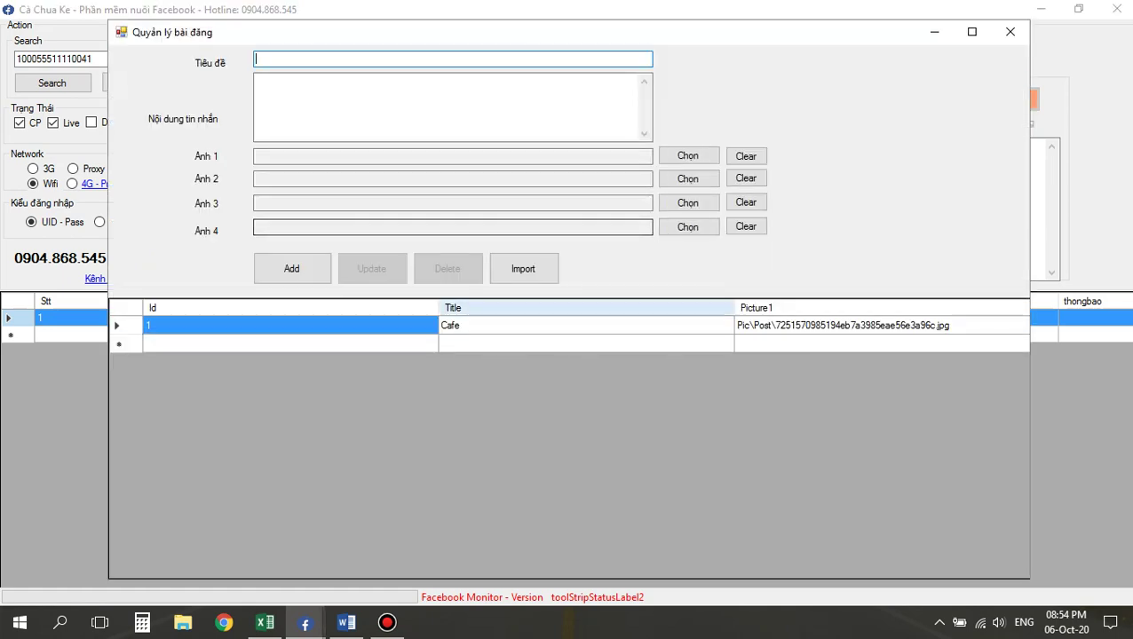
Load the Cafe post's details, then start a new empty post entry.
left_click(586, 342)
left_click(586, 325)
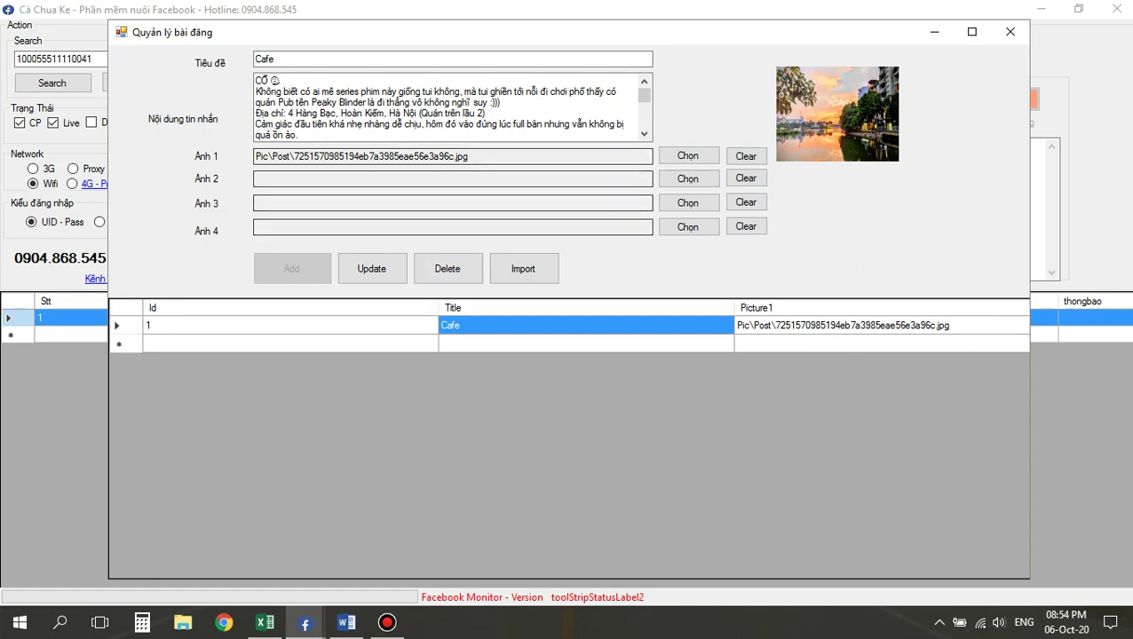
left_click(289, 343)
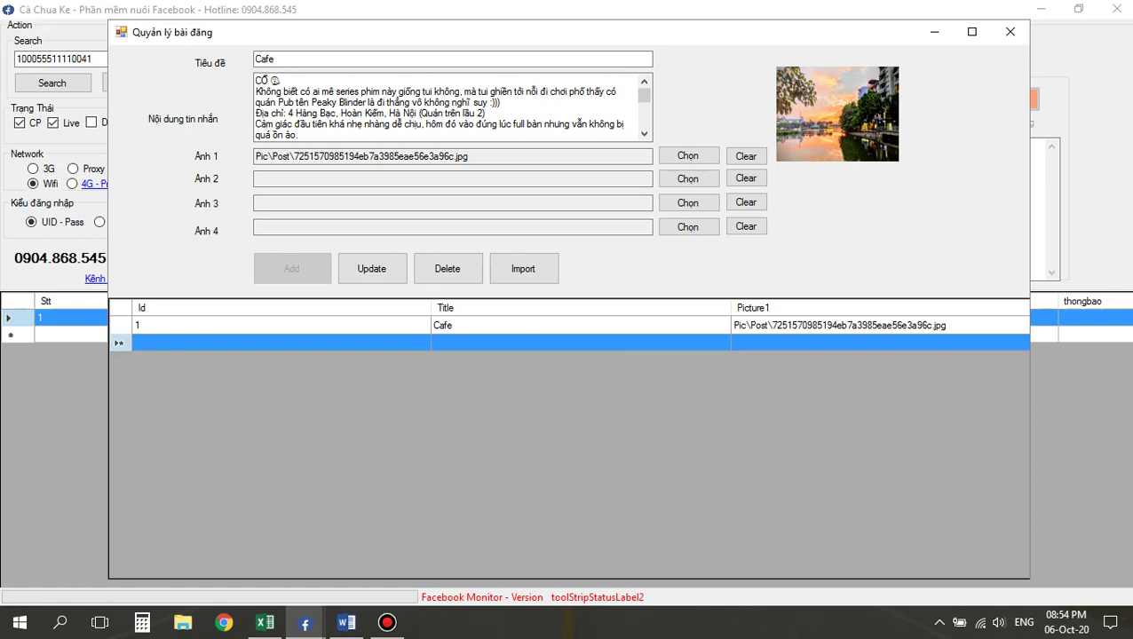
Reopen the post manager with blank fields and view the pineapple-sale ad text in Word.
key("alt+F4")
left_click(243, 210)
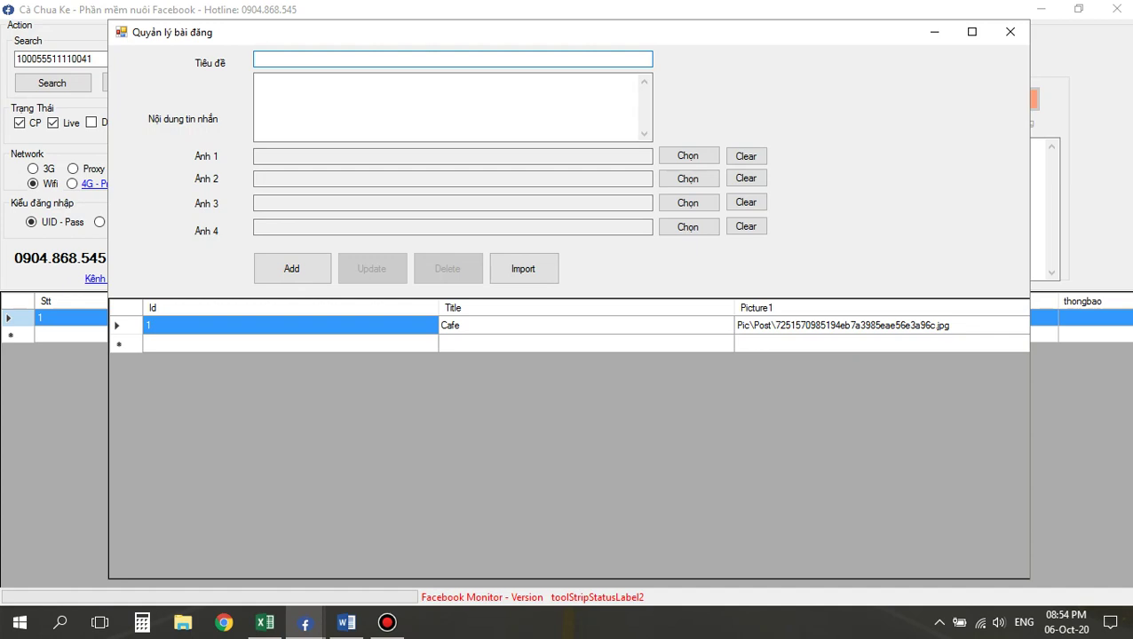
left_click(347, 623)
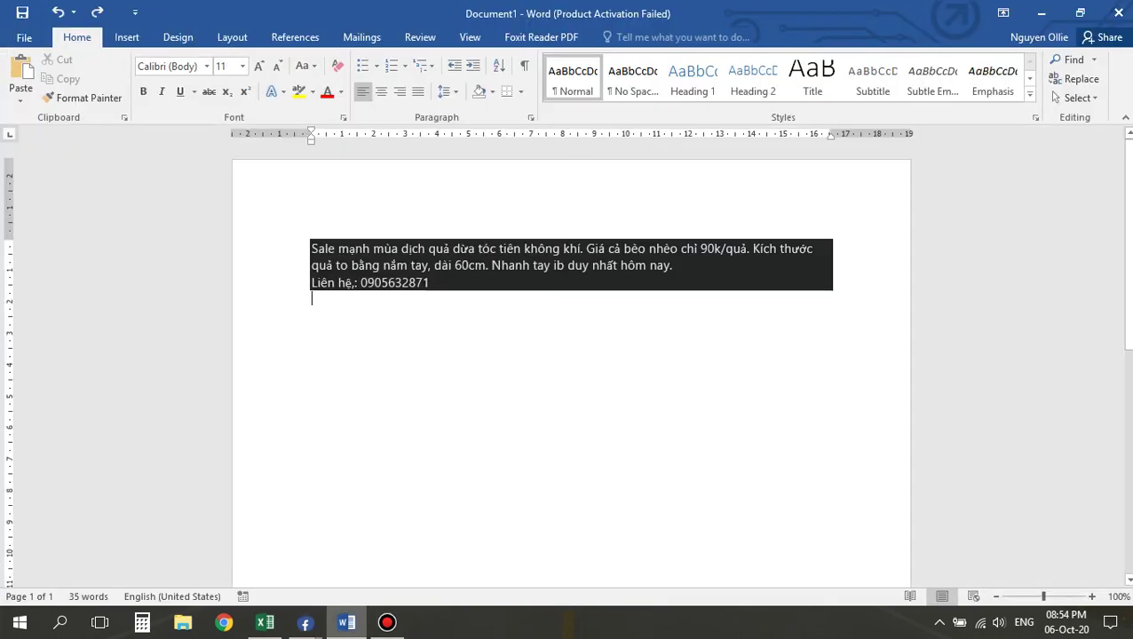
key("alt+Tab")
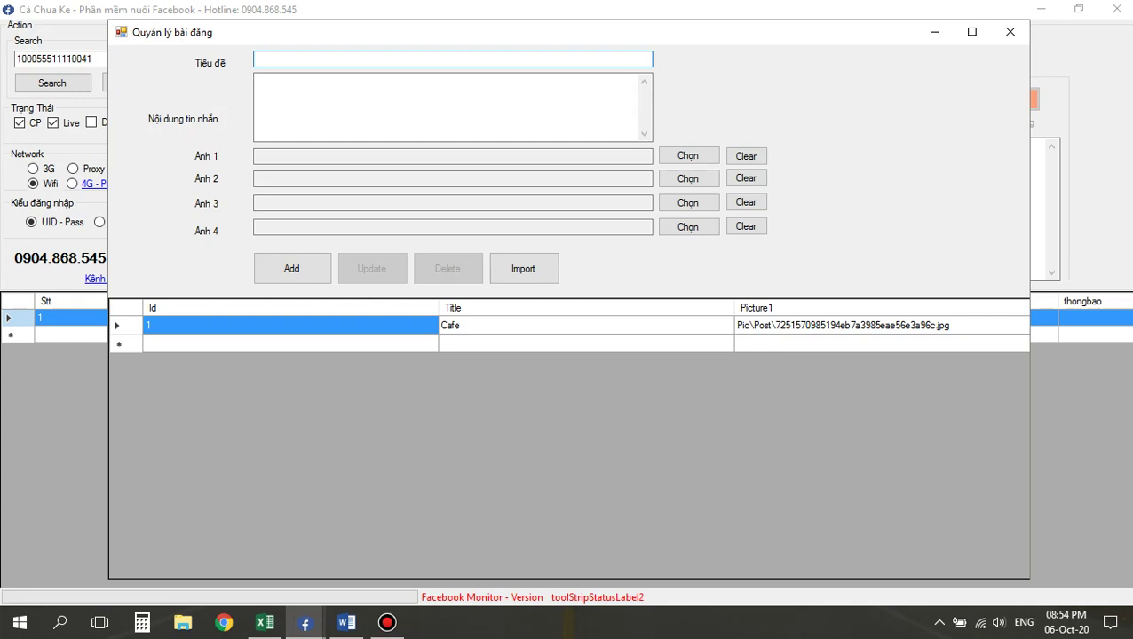
Title the new post 'Dua Fake' in Tiêu đề.
type("Dua Fake")
key("Tab")
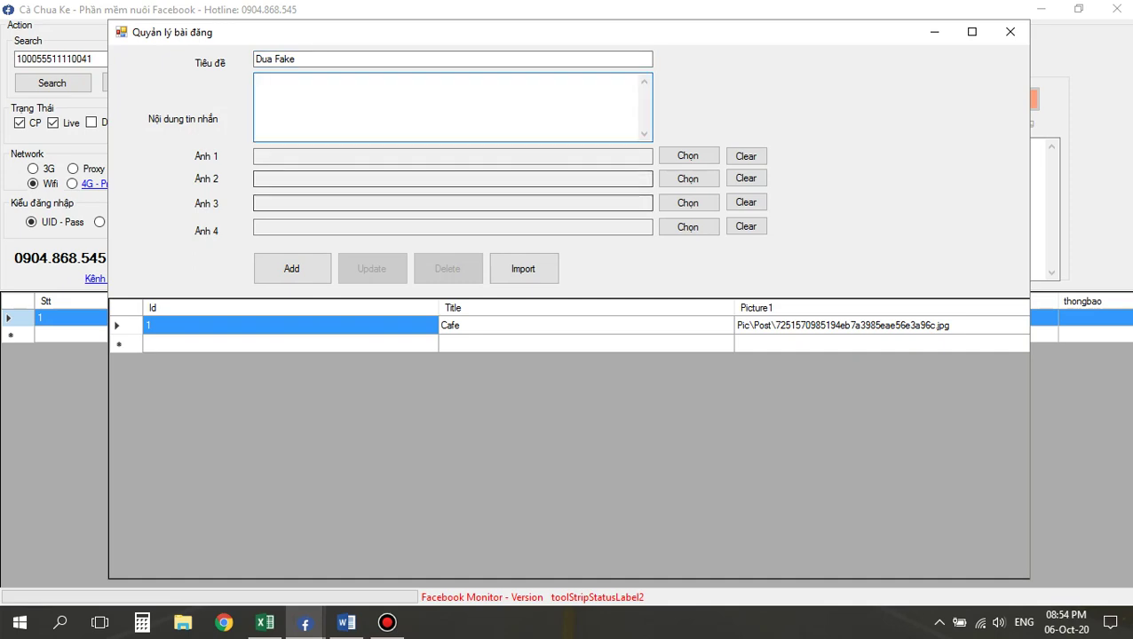
Copy the pineapple-sale text from Word and paste it into Nội dung tin nhắn.
key("alt+Tab")
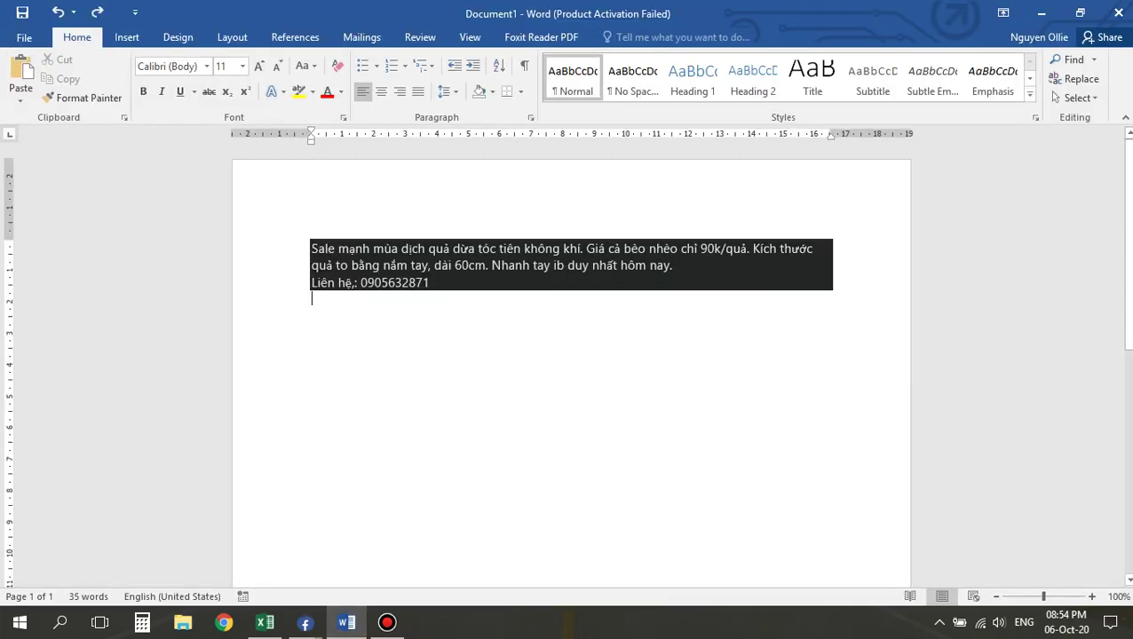
key("ctrl+s")
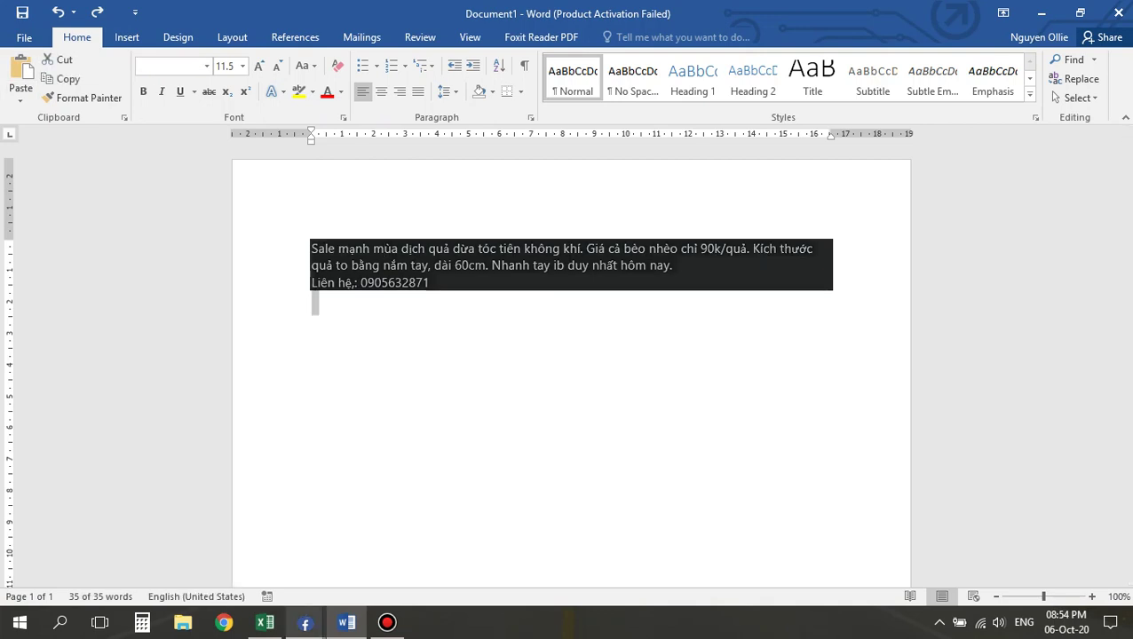
key("alt+Tab")
key("ctrl+v")
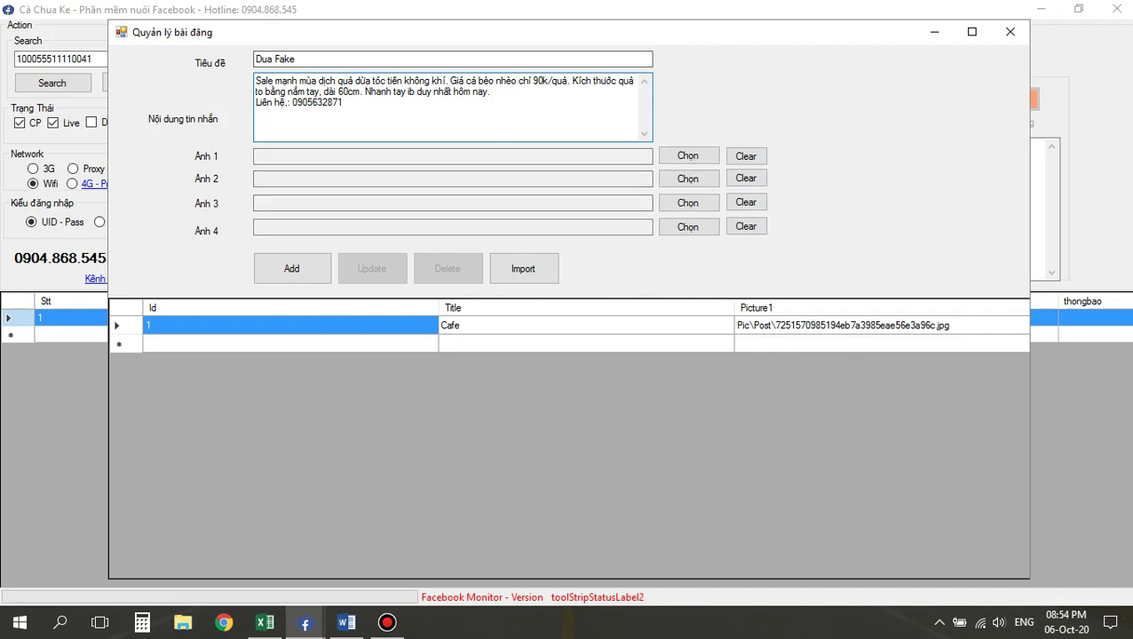
Browse the Pictures folders and attach mẫu.jpg from Saved Pictures as Ảnh 1.
left_click(688, 155)
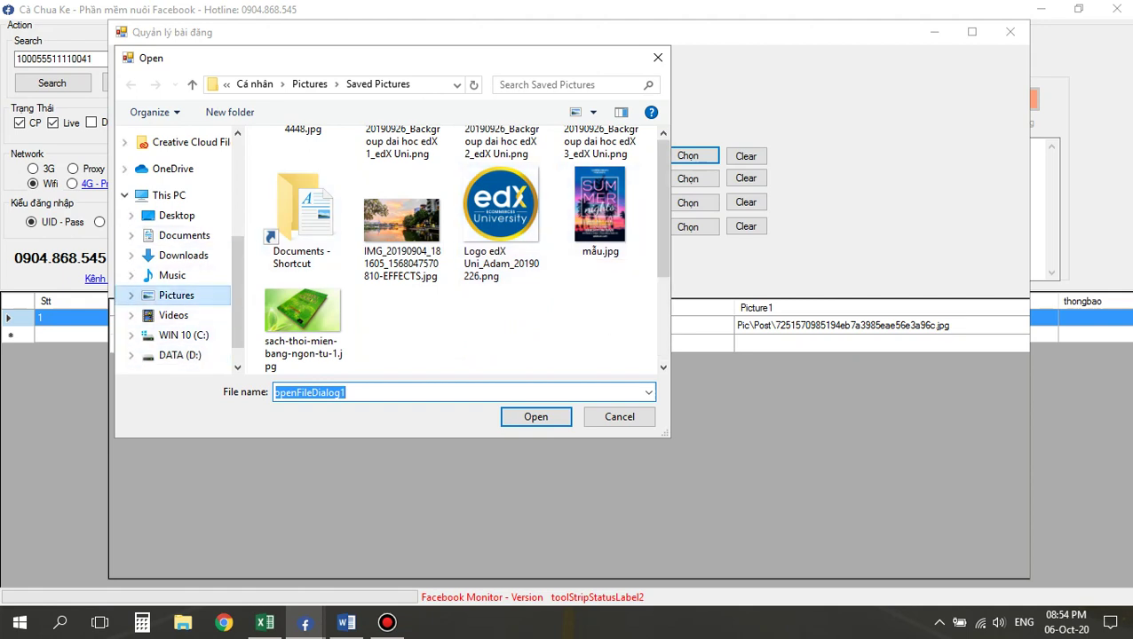
left_click(176, 295)
scroll(402, 223, "down", 2)
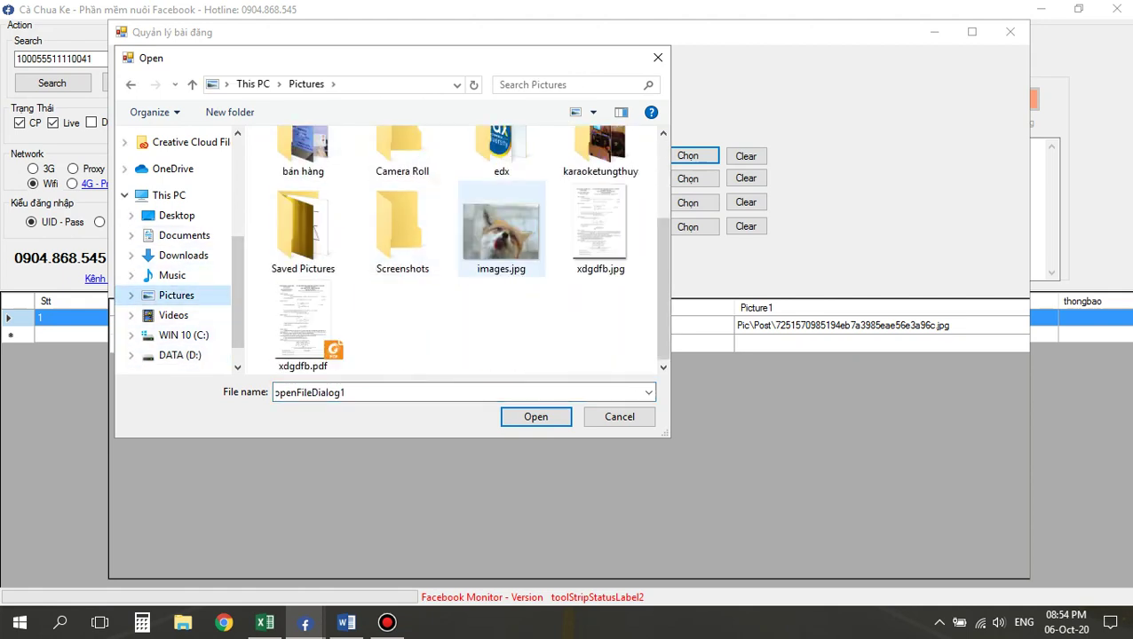
scroll(402, 266, "up", 2)
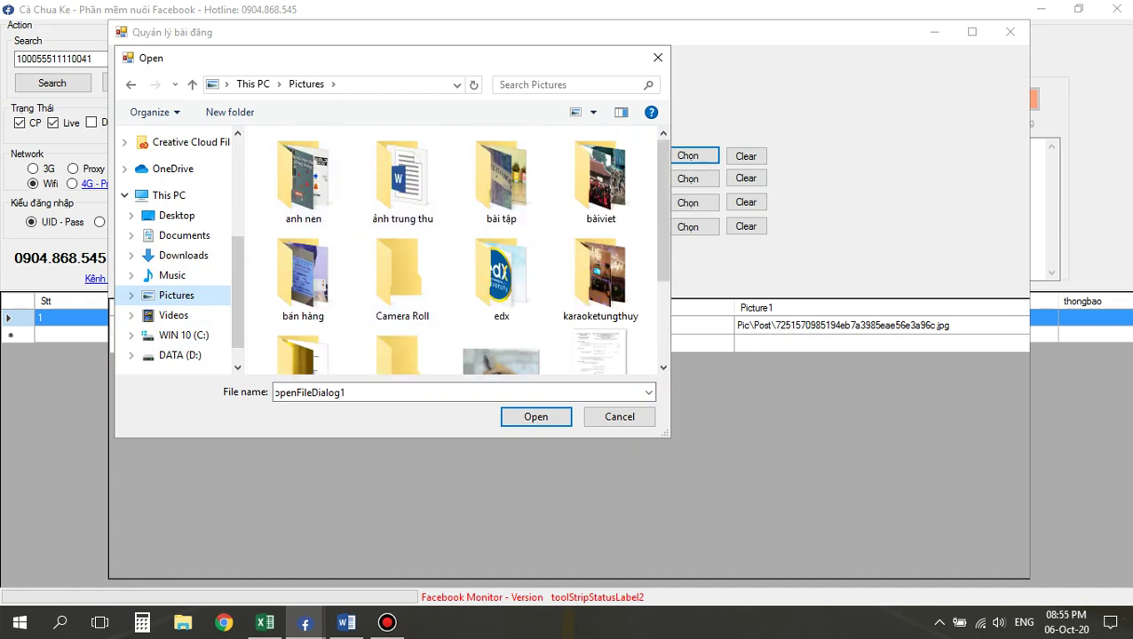
double_click(600, 178)
scroll(402, 338, "down", 2)
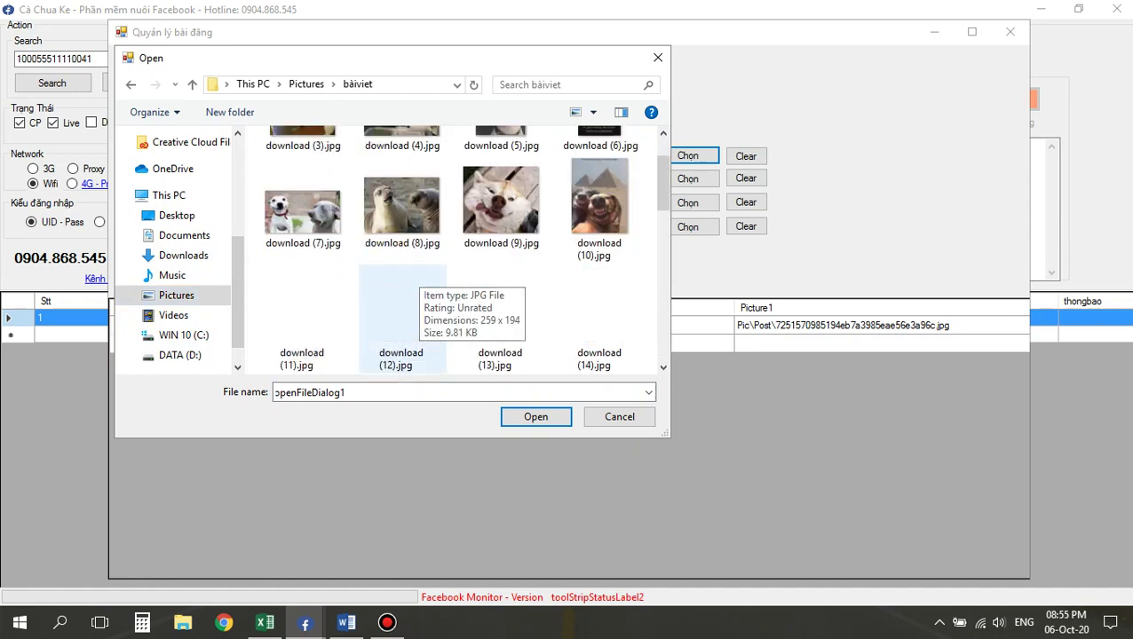
left_click(130, 84)
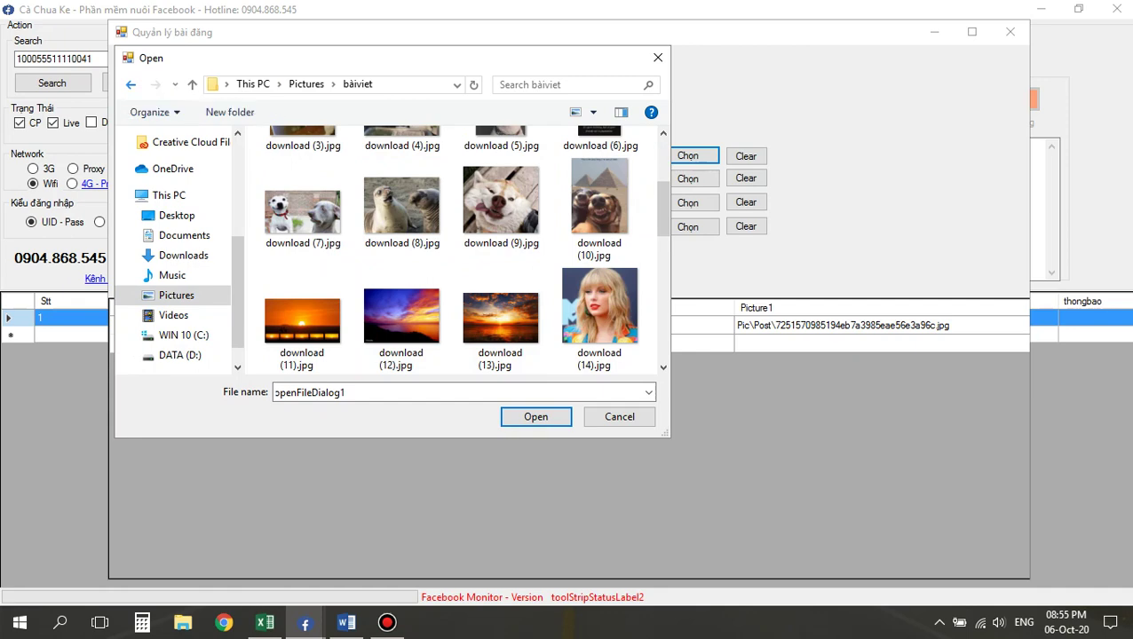
double_click(302, 178)
scroll(402, 266, "down", 5)
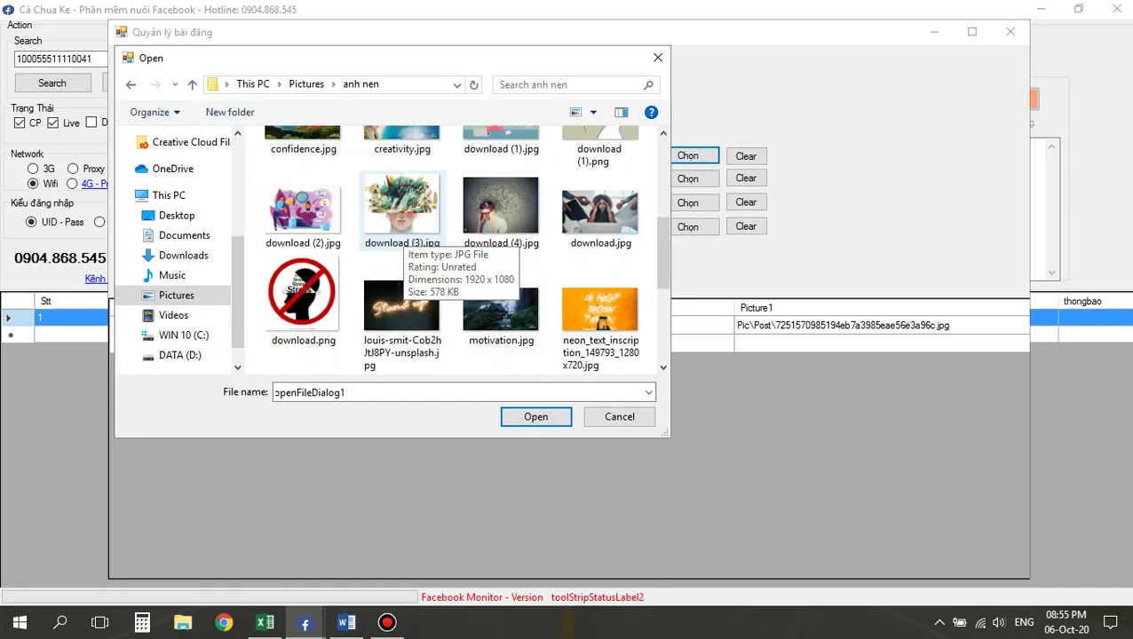
key("alt+Left")
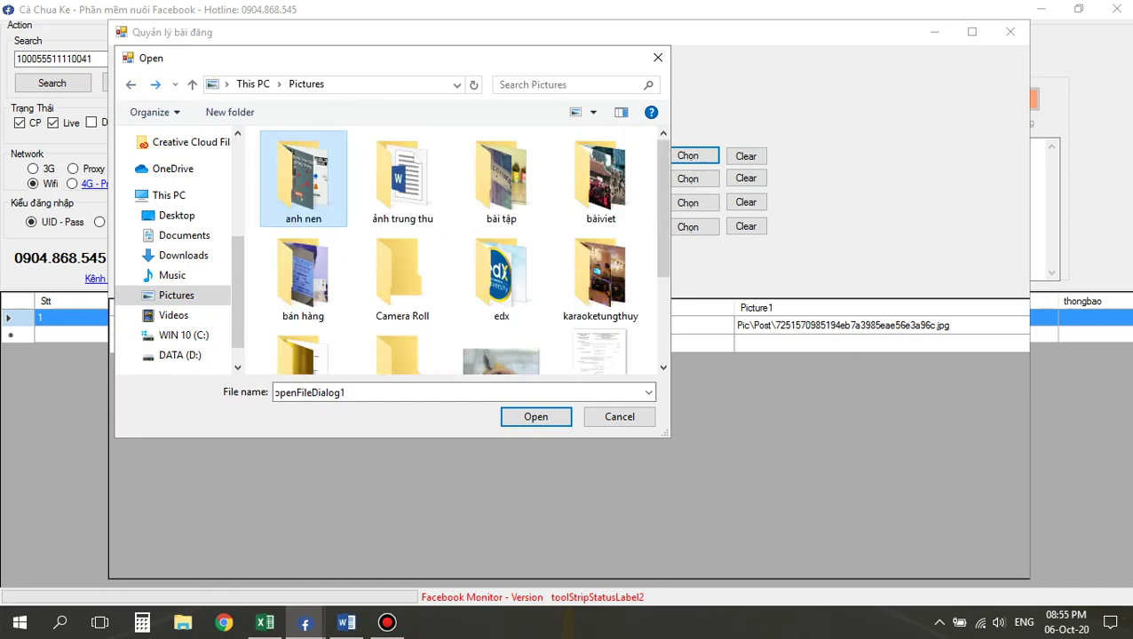
scroll(313, 229, "down", 3)
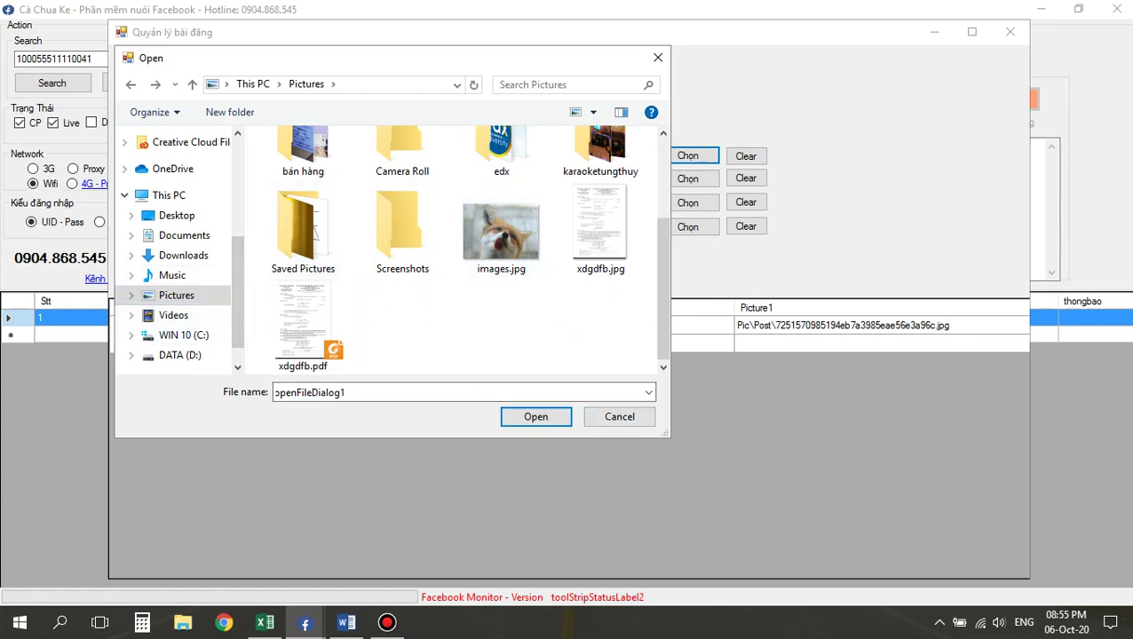
double_click(312, 229)
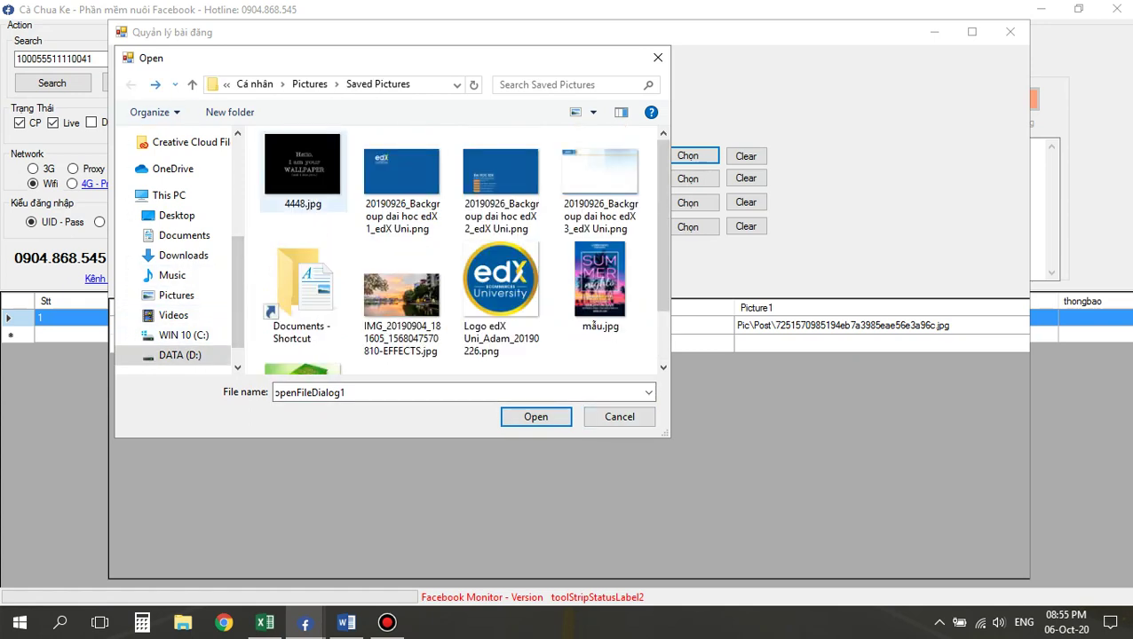
scroll(444, 249, "down", 1)
left_click(600, 208)
key("Return")
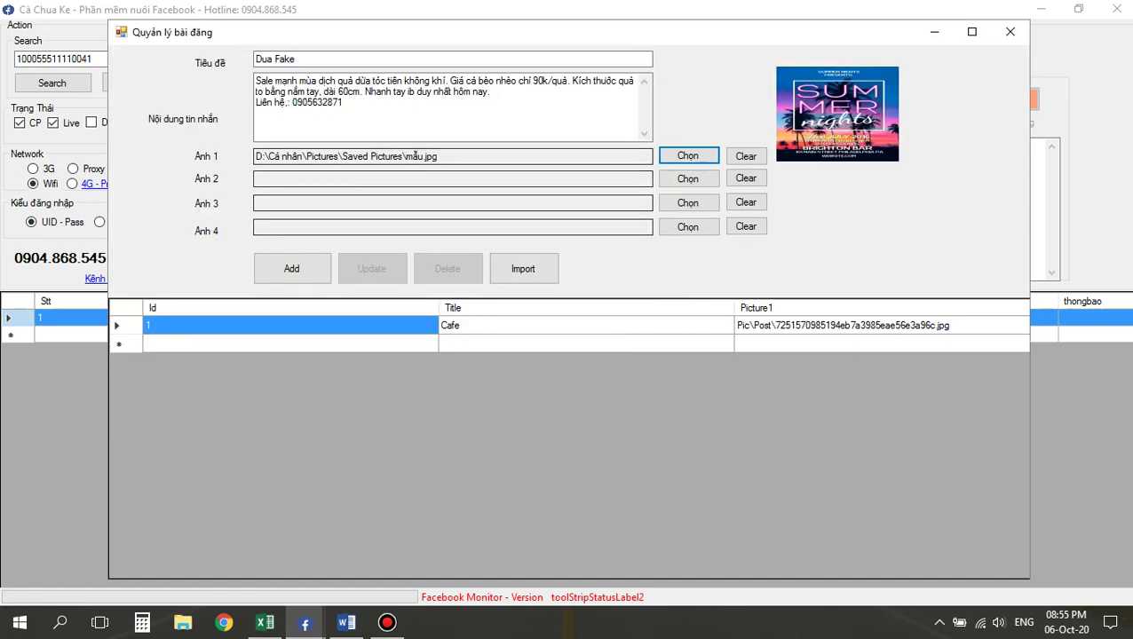
Add Dua Fake to the list as post 2, review the Cafe row, and close Quản lý bài đăng.
left_click(291, 268)
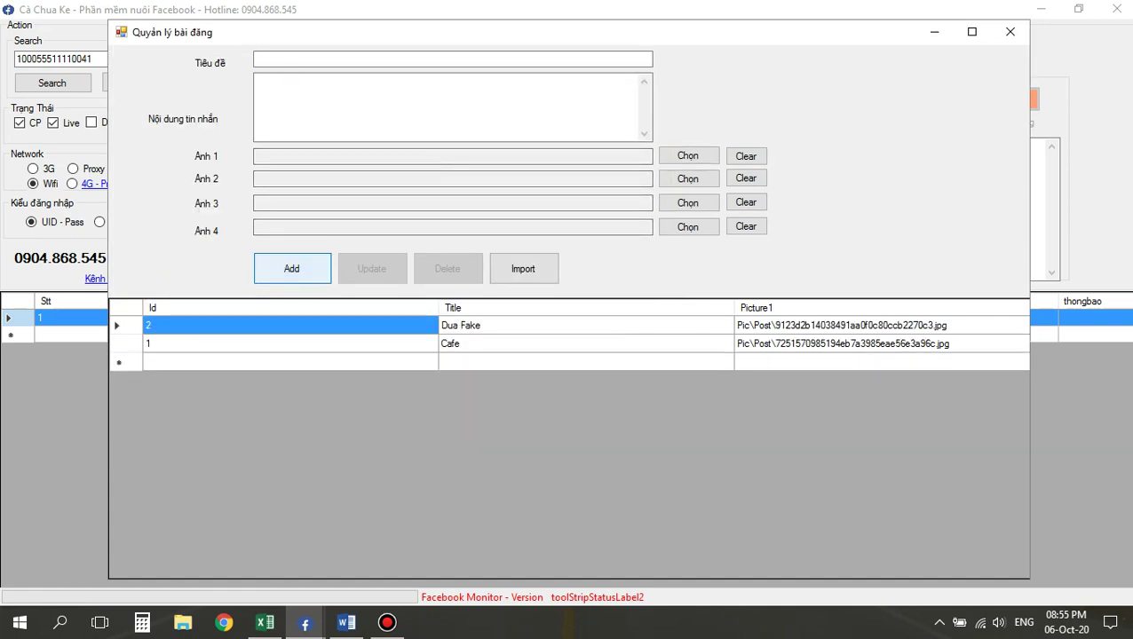
left_click(497, 343)
left_click(289, 343)
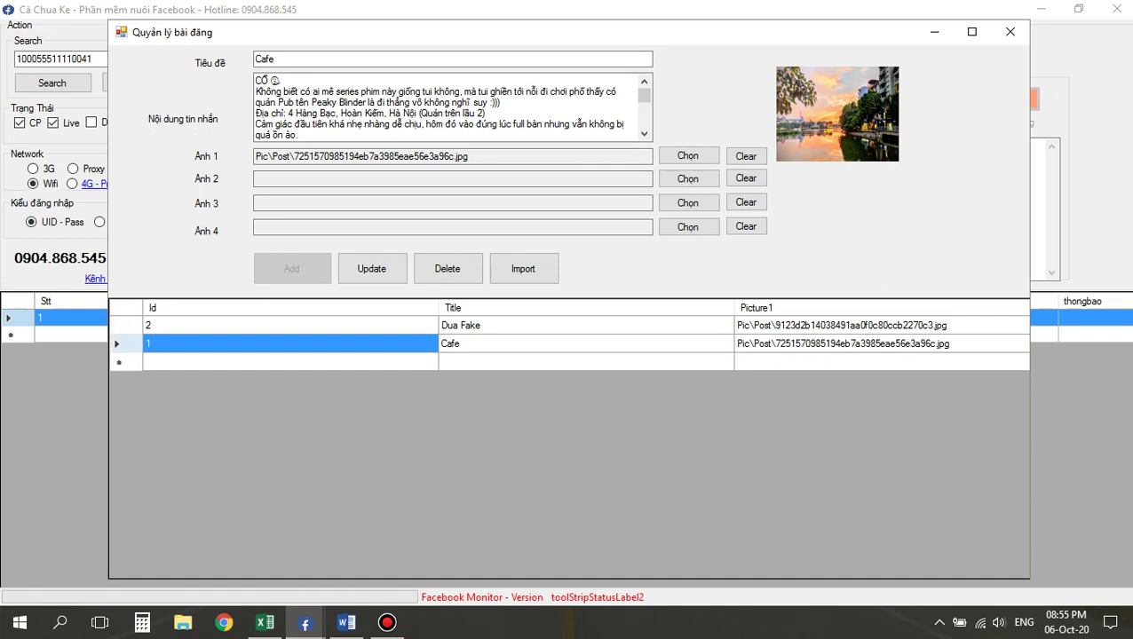
mouse_move(116, 344)
left_mouse_down()
mouse_move(116, 325)
mouse_move(116, 344)
left_mouse_up()
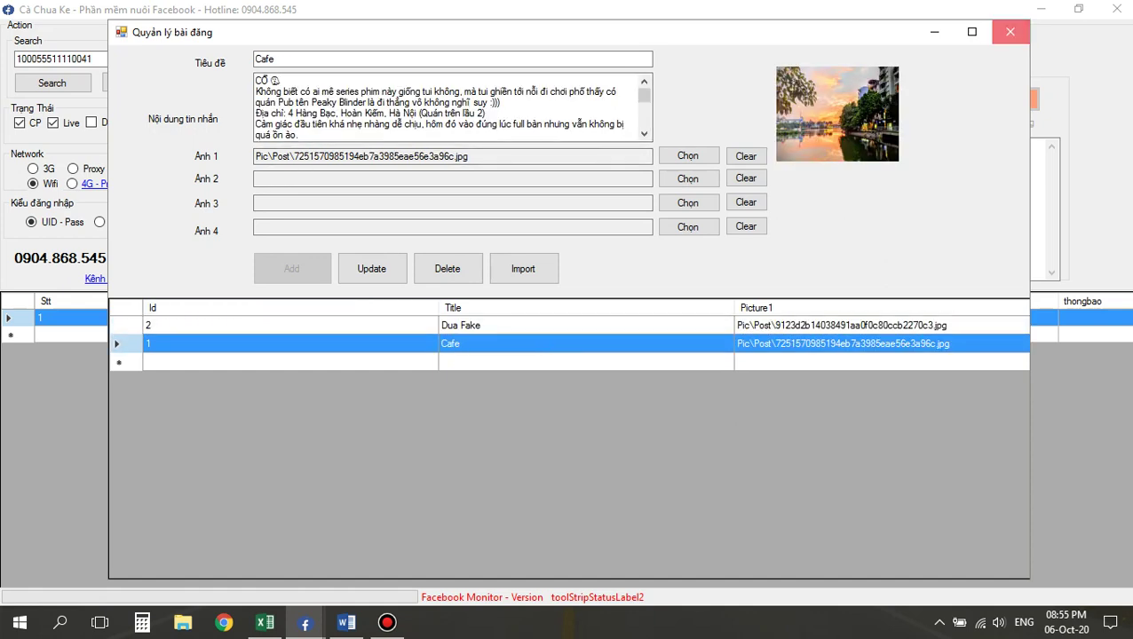
left_click(1009, 31)
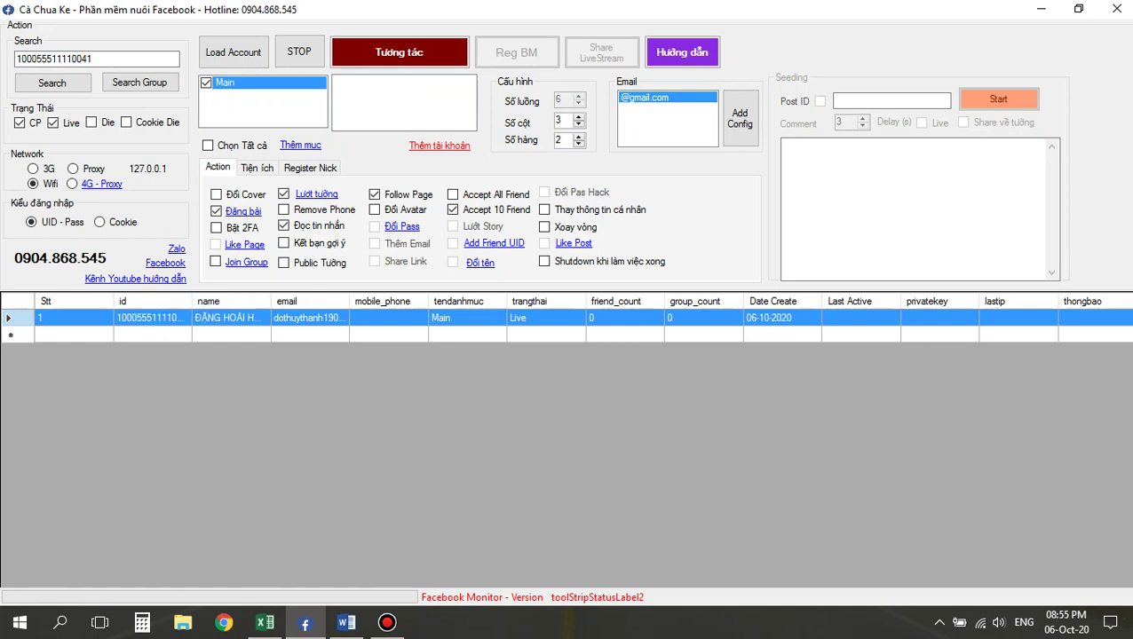
Log the account in via Tài khoản > Đăng nhập and uncheck Follow Page.
right_click(17, 323)
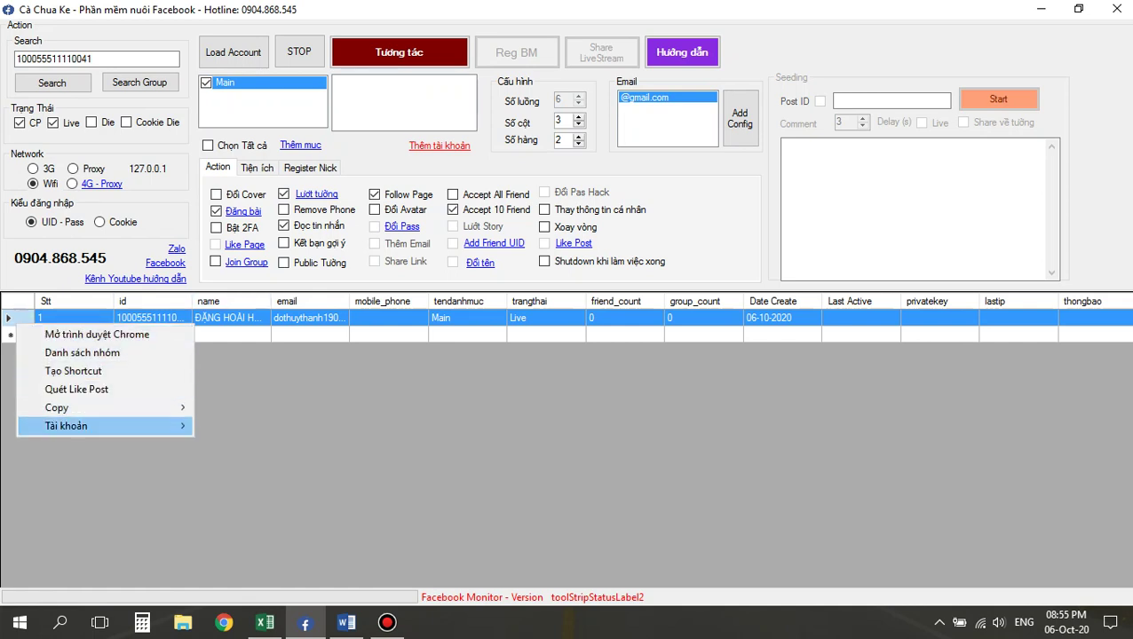
mouse_move(89, 426)
key("Escape")
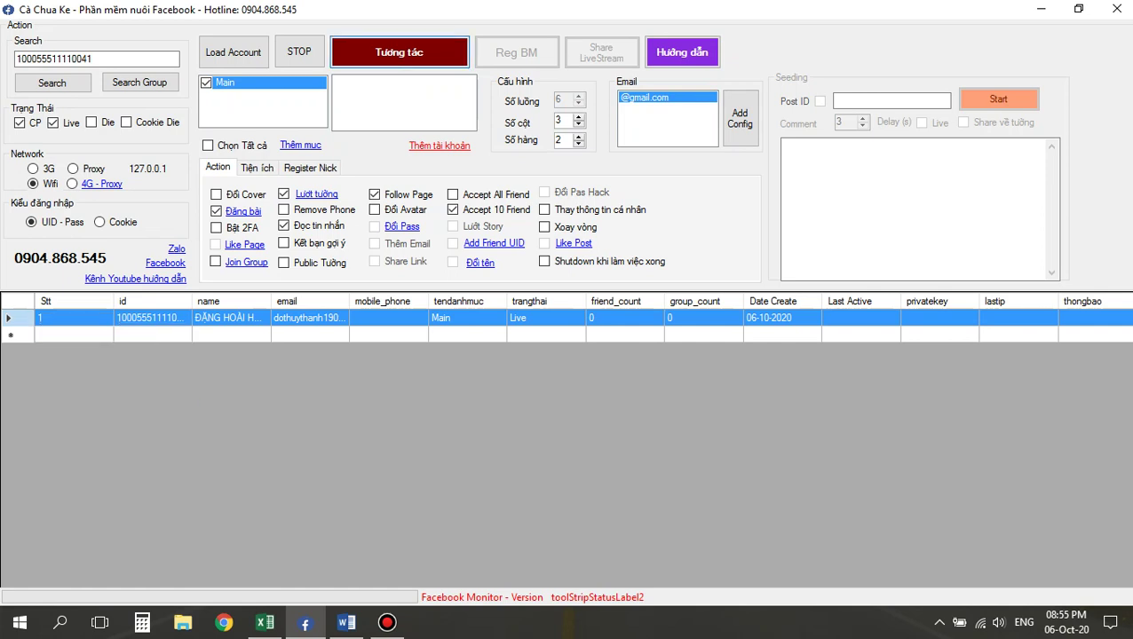
right_click(17, 323)
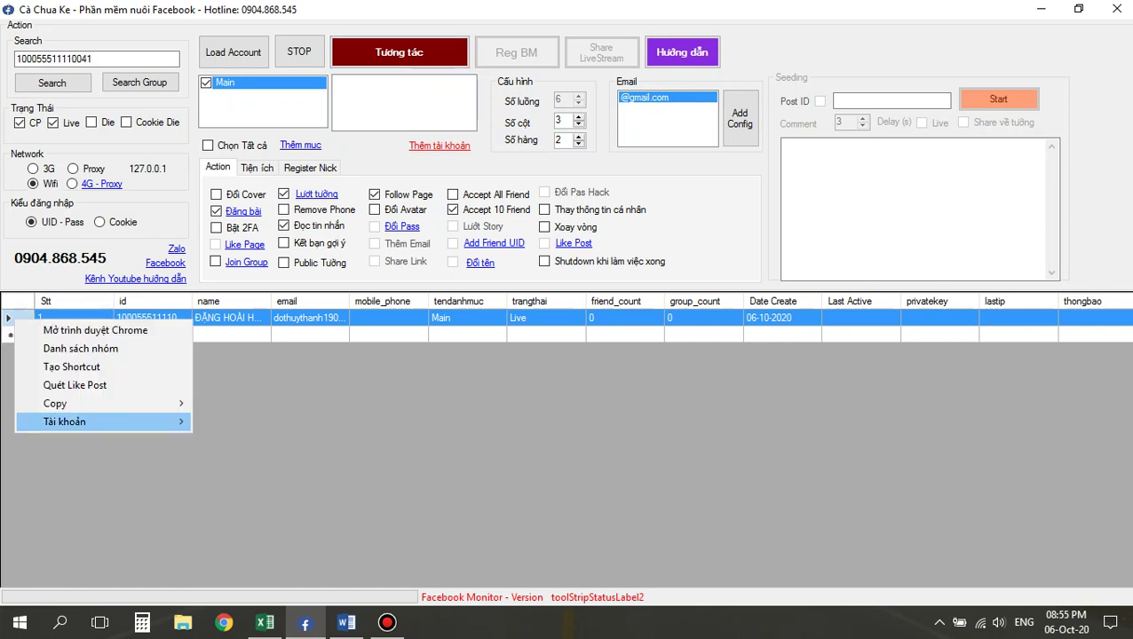
mouse_move(89, 422)
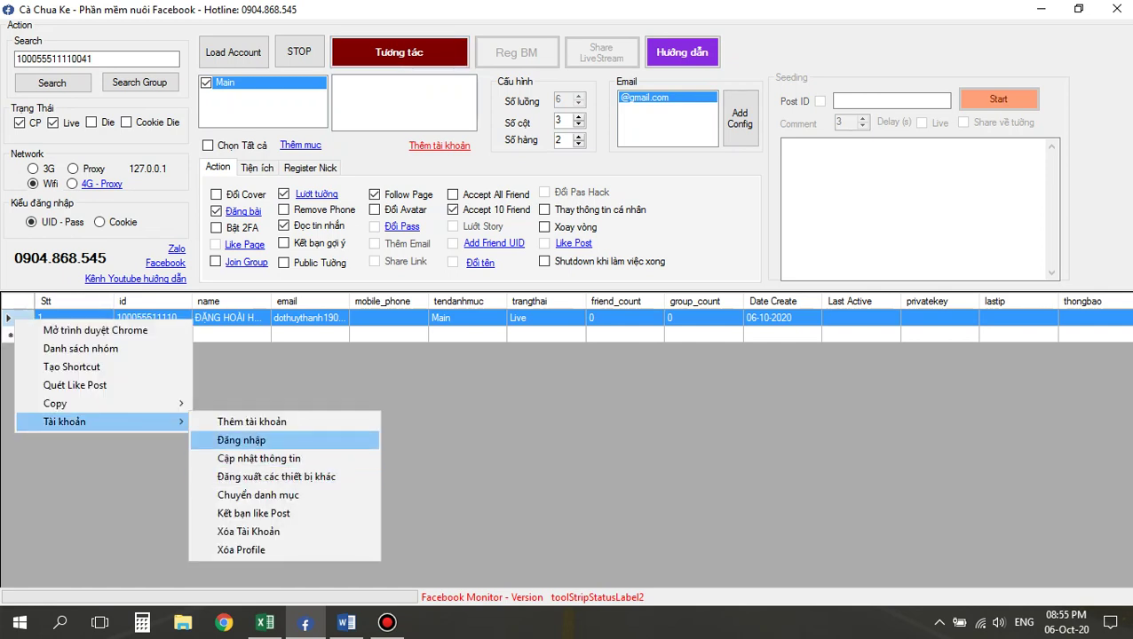
left_click(241, 439)
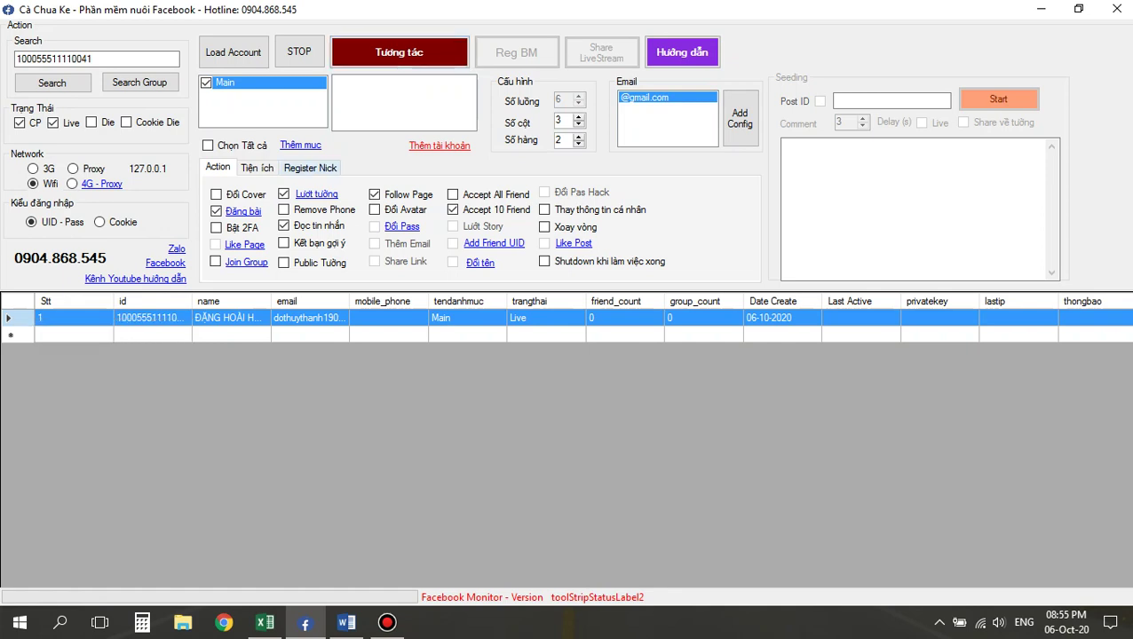
left_click(374, 194)
Uncheck Accept 10 Friend and Đọc tin nhắn on the Action tab.
left_click(452, 210)
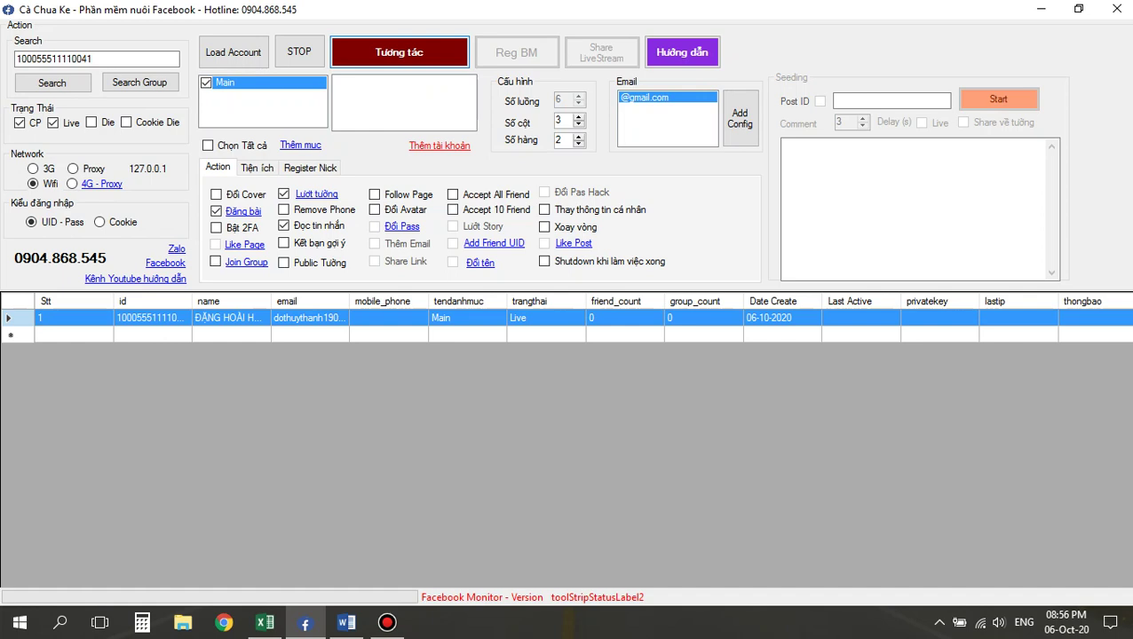
left_click(283, 225)
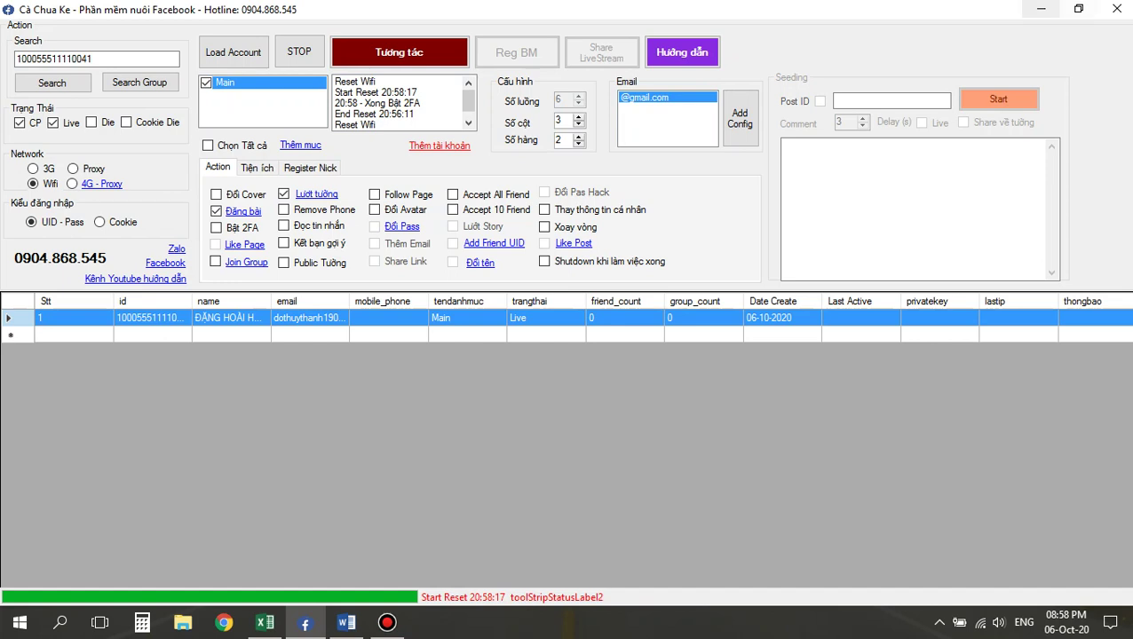
Toggle the Bandicam window from the taskbar, leaving the recorder restored over the Facebook tool.
left_click(386, 622)
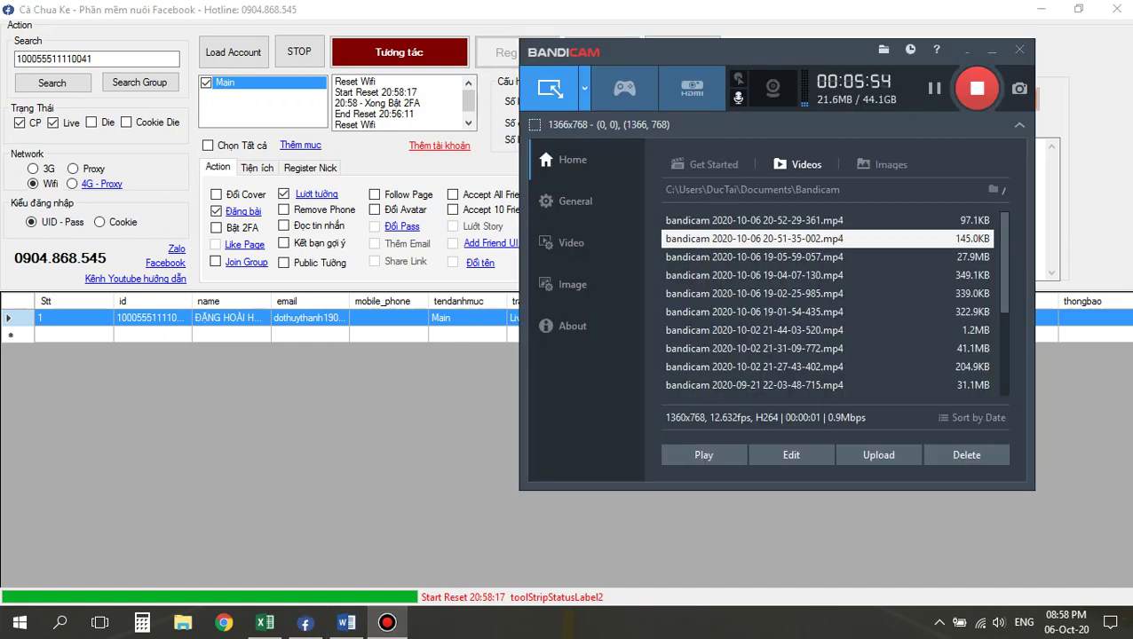
left_click(386, 621)
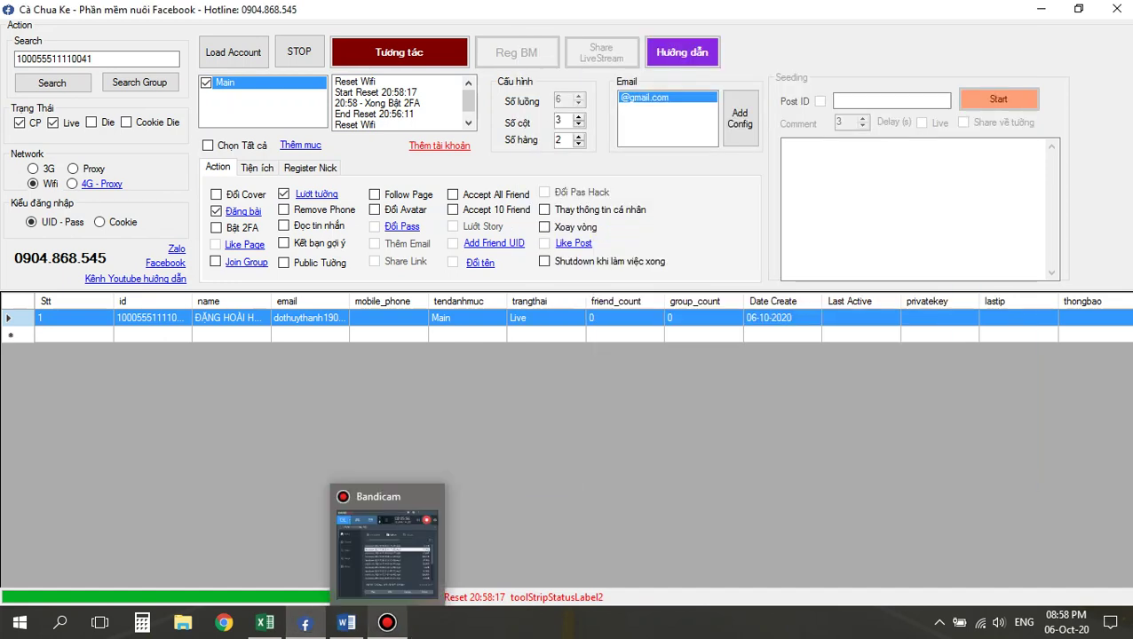
left_click(386, 621)
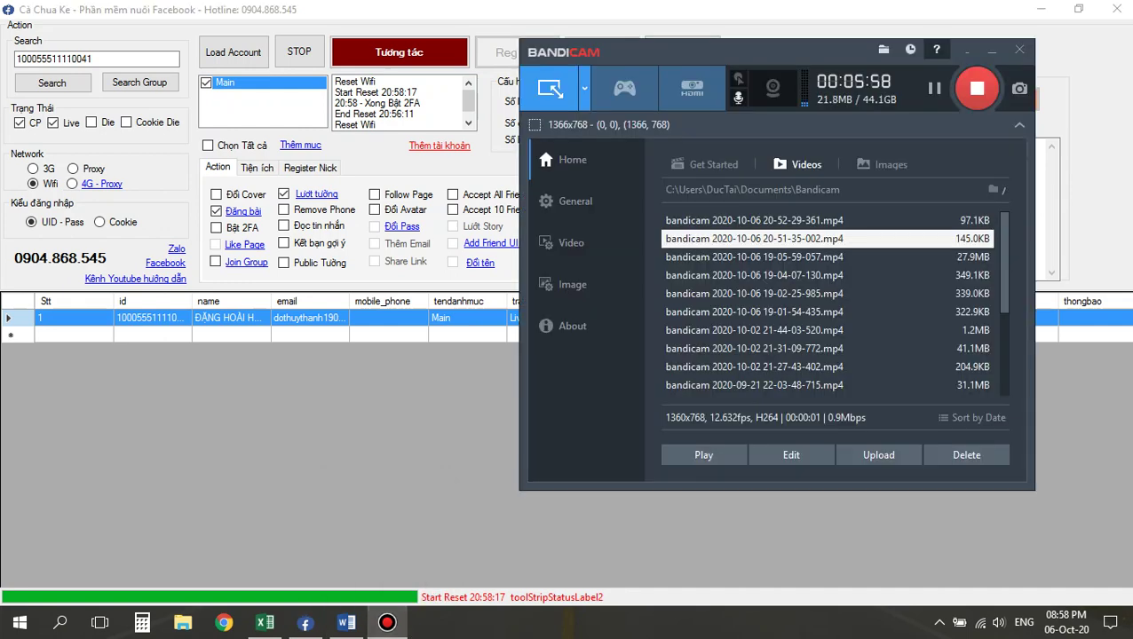
left_click(386, 622)
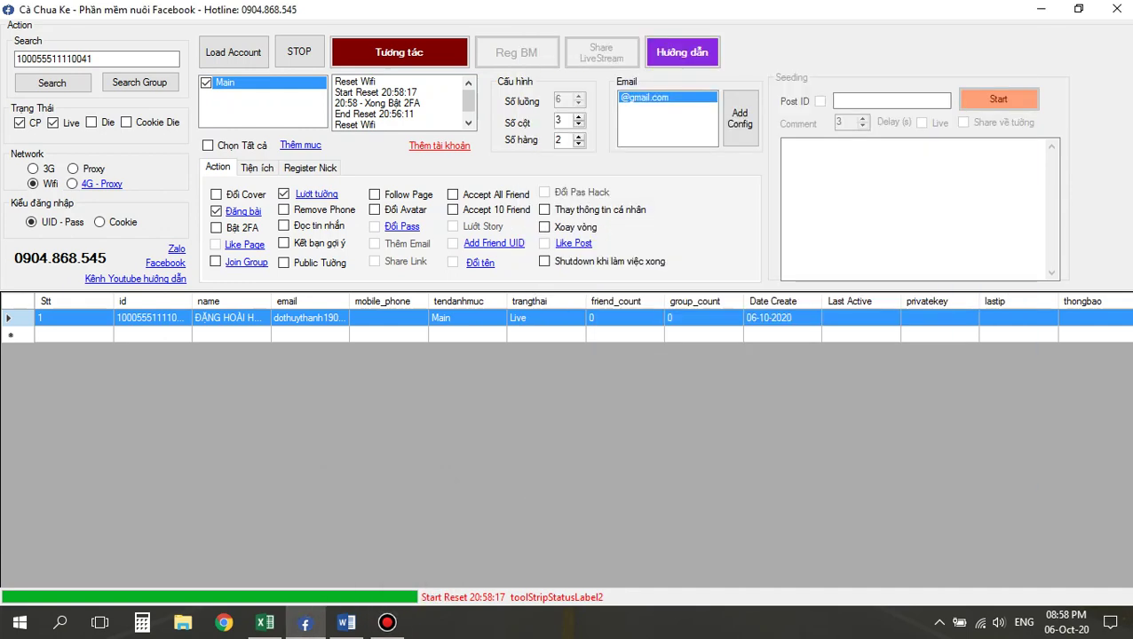
left_click(386, 622)
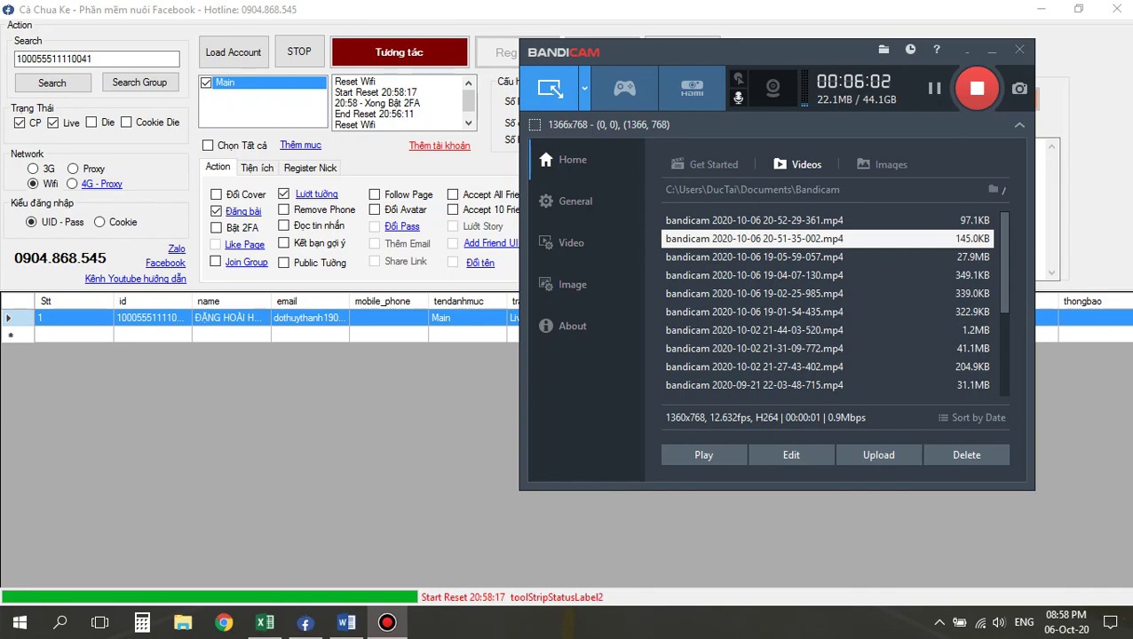